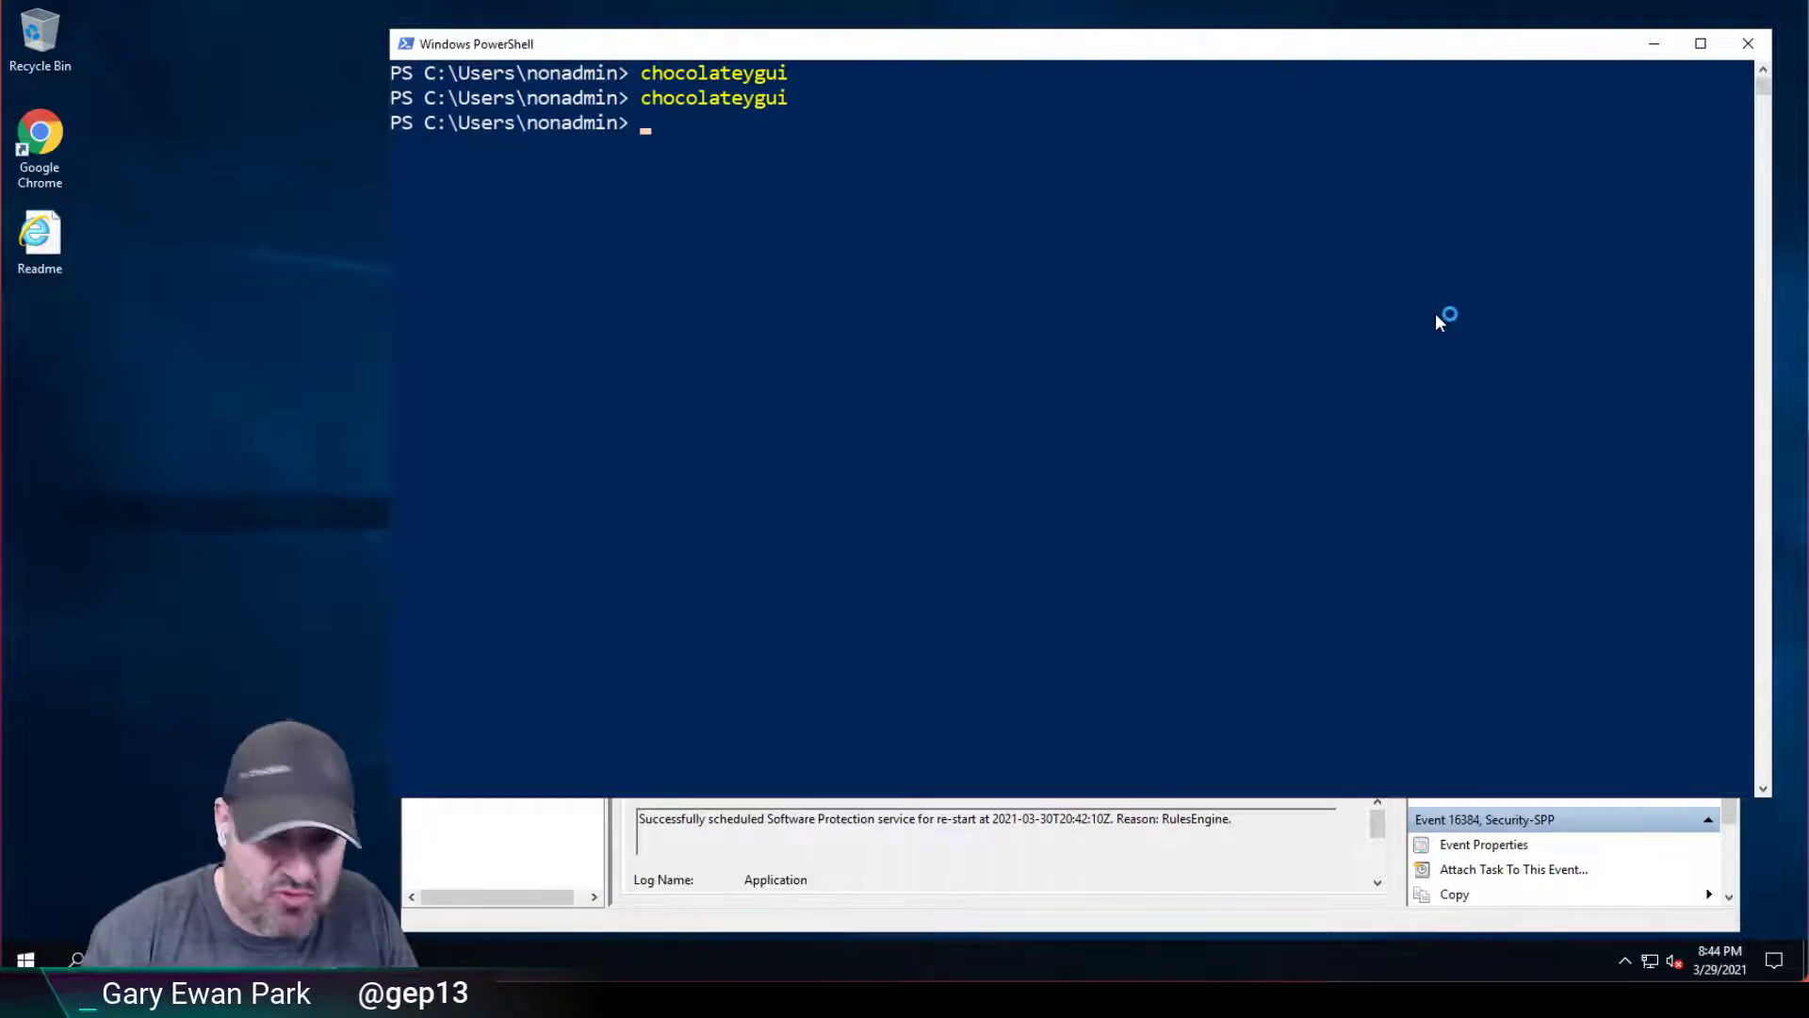
Refresh Event Viewer, inspect the .NET Runtime 1026 crash of chocolateygui.exe, and rerun chocolateygui in PowerShell.
left_click(965, 832)
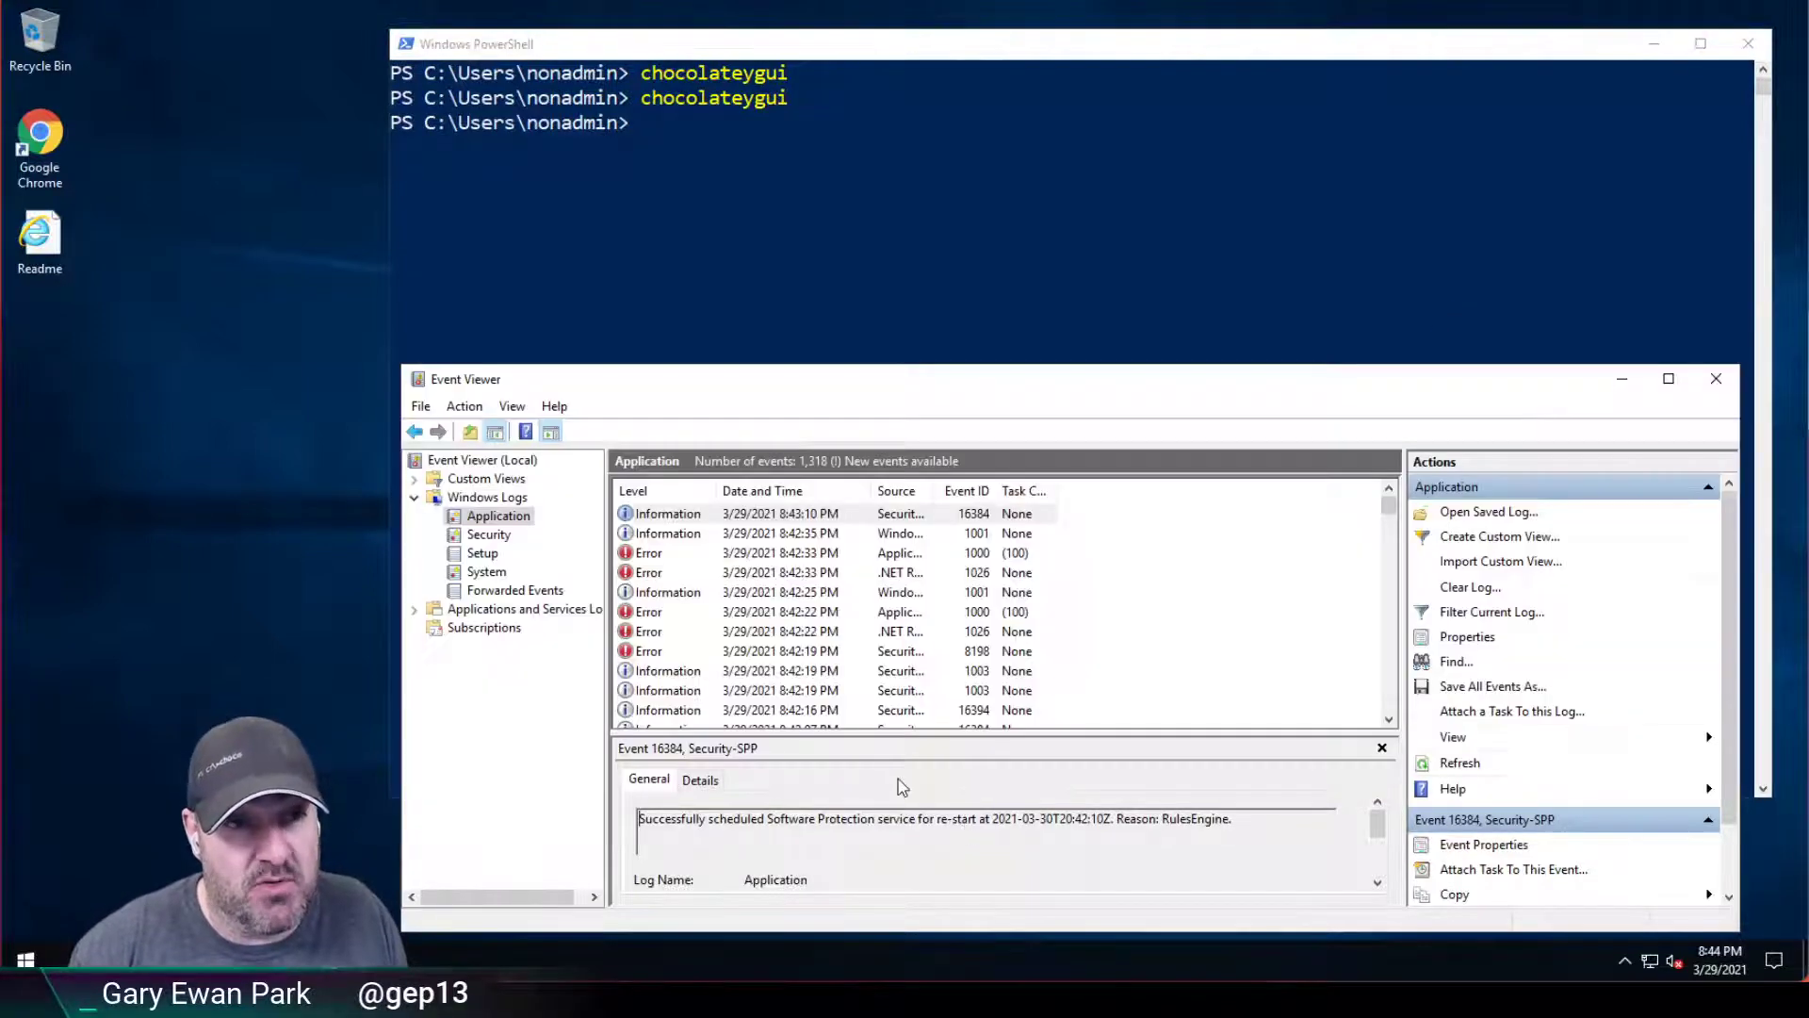
left_click(1460, 765)
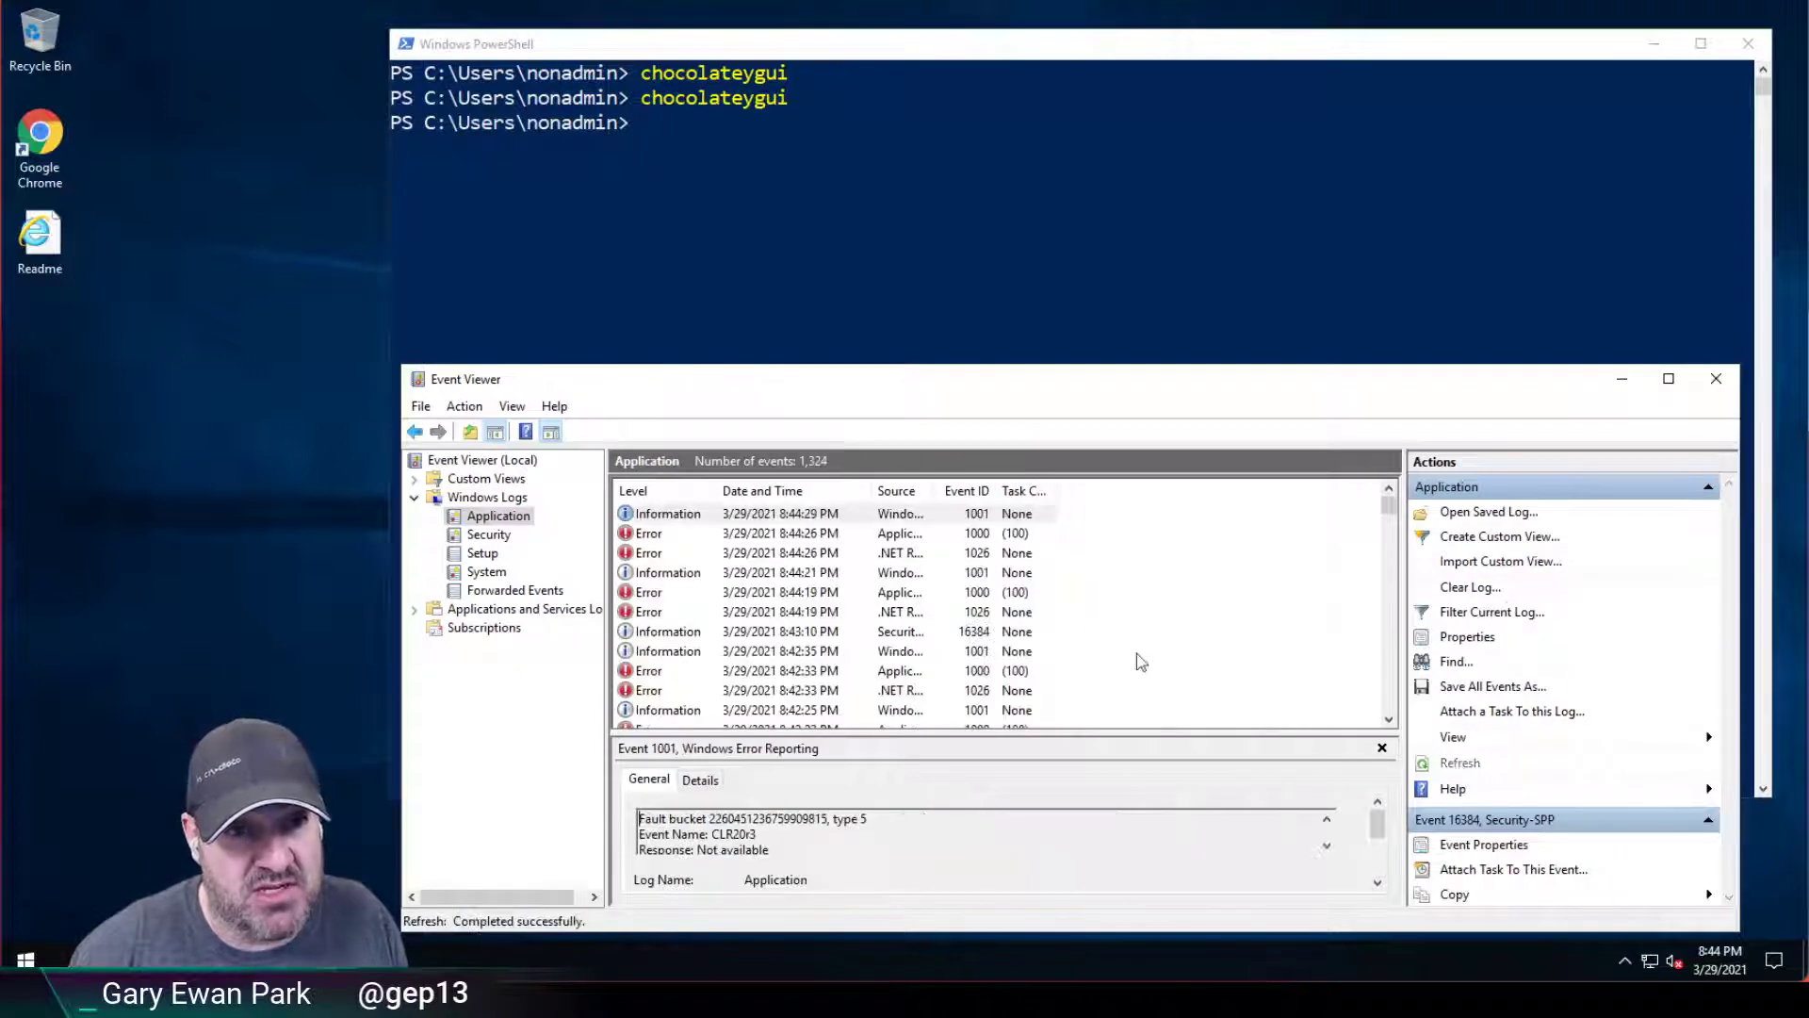
left_click(802, 559)
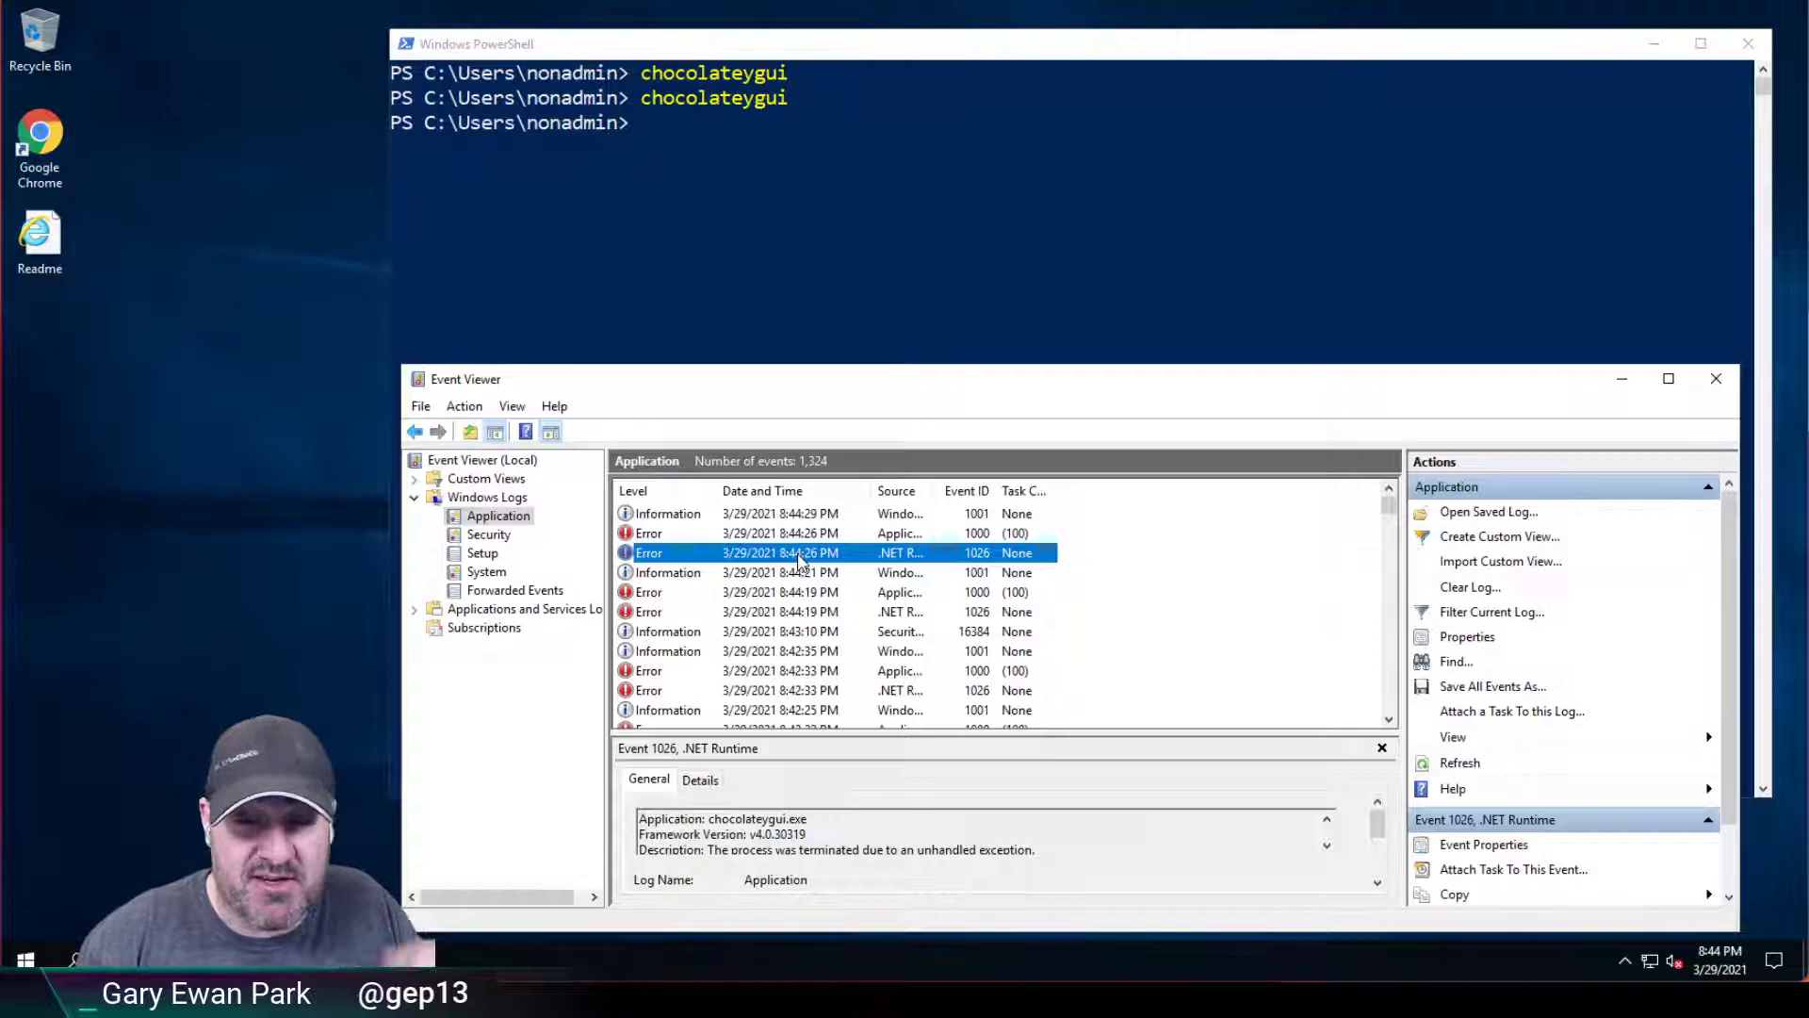
left_click(949, 51)
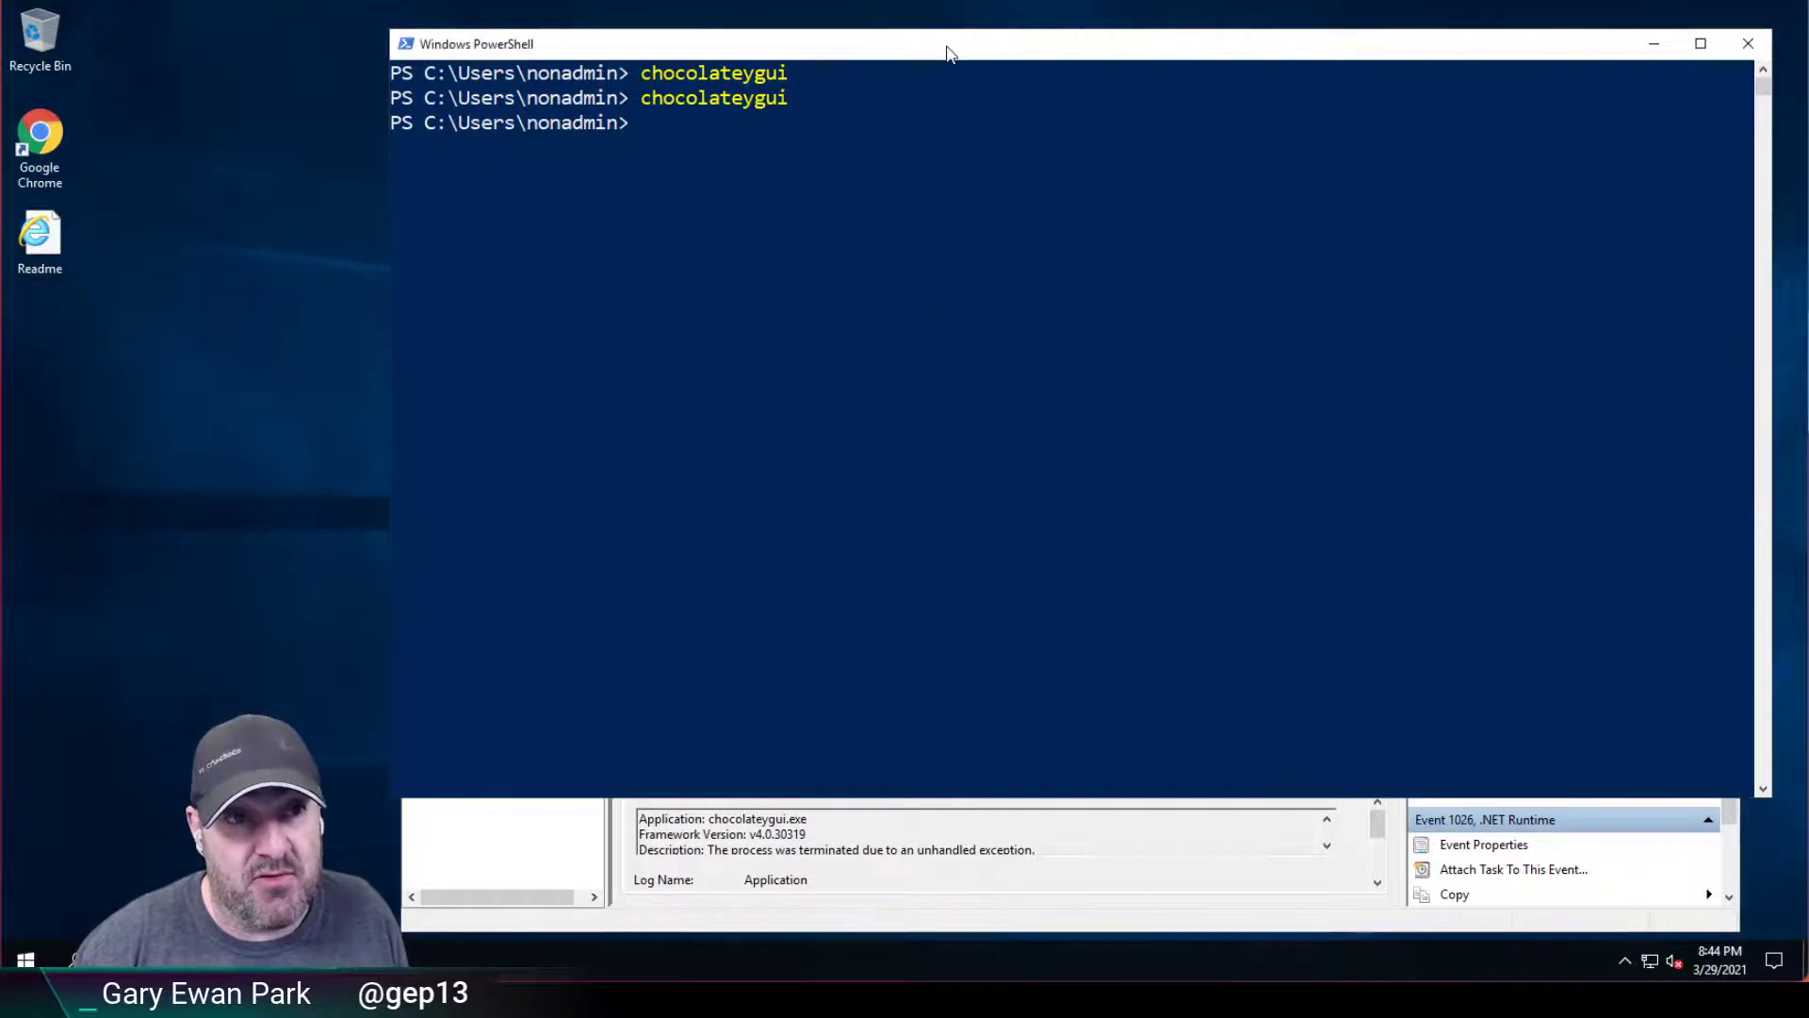
key("Return")
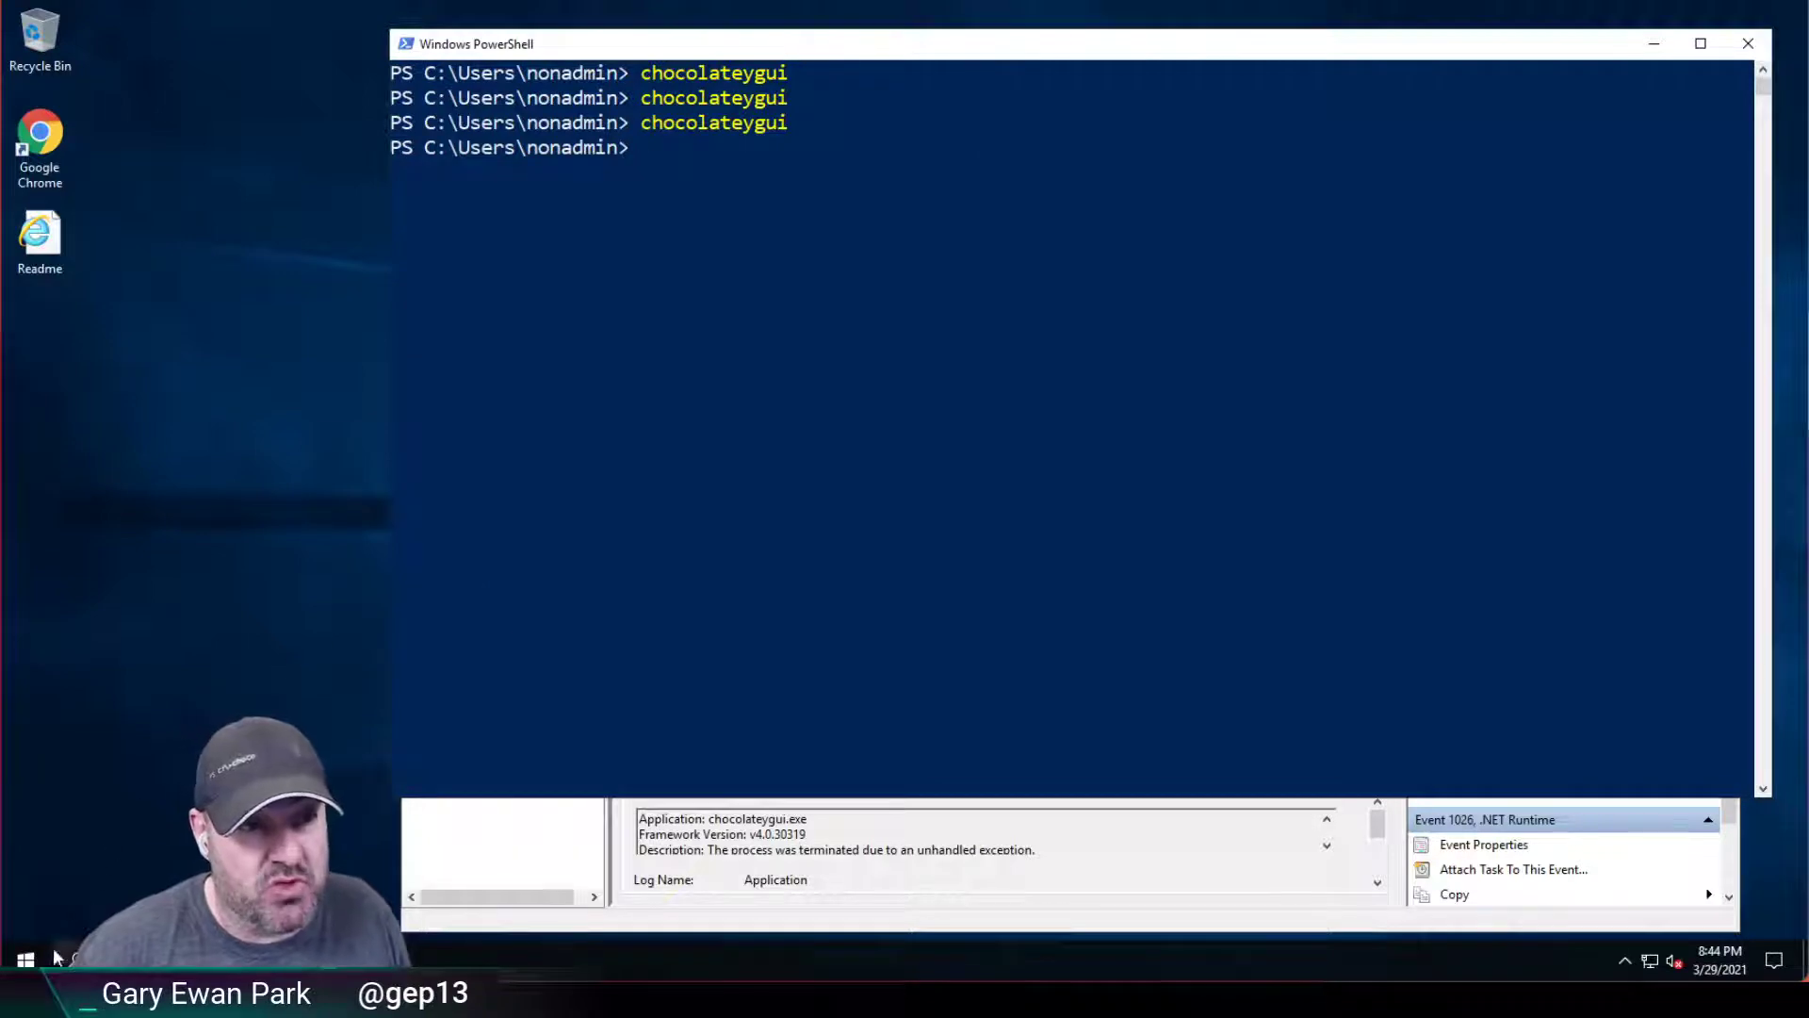
Lock the non-admin Windows session.
key("super")
key("super+x")
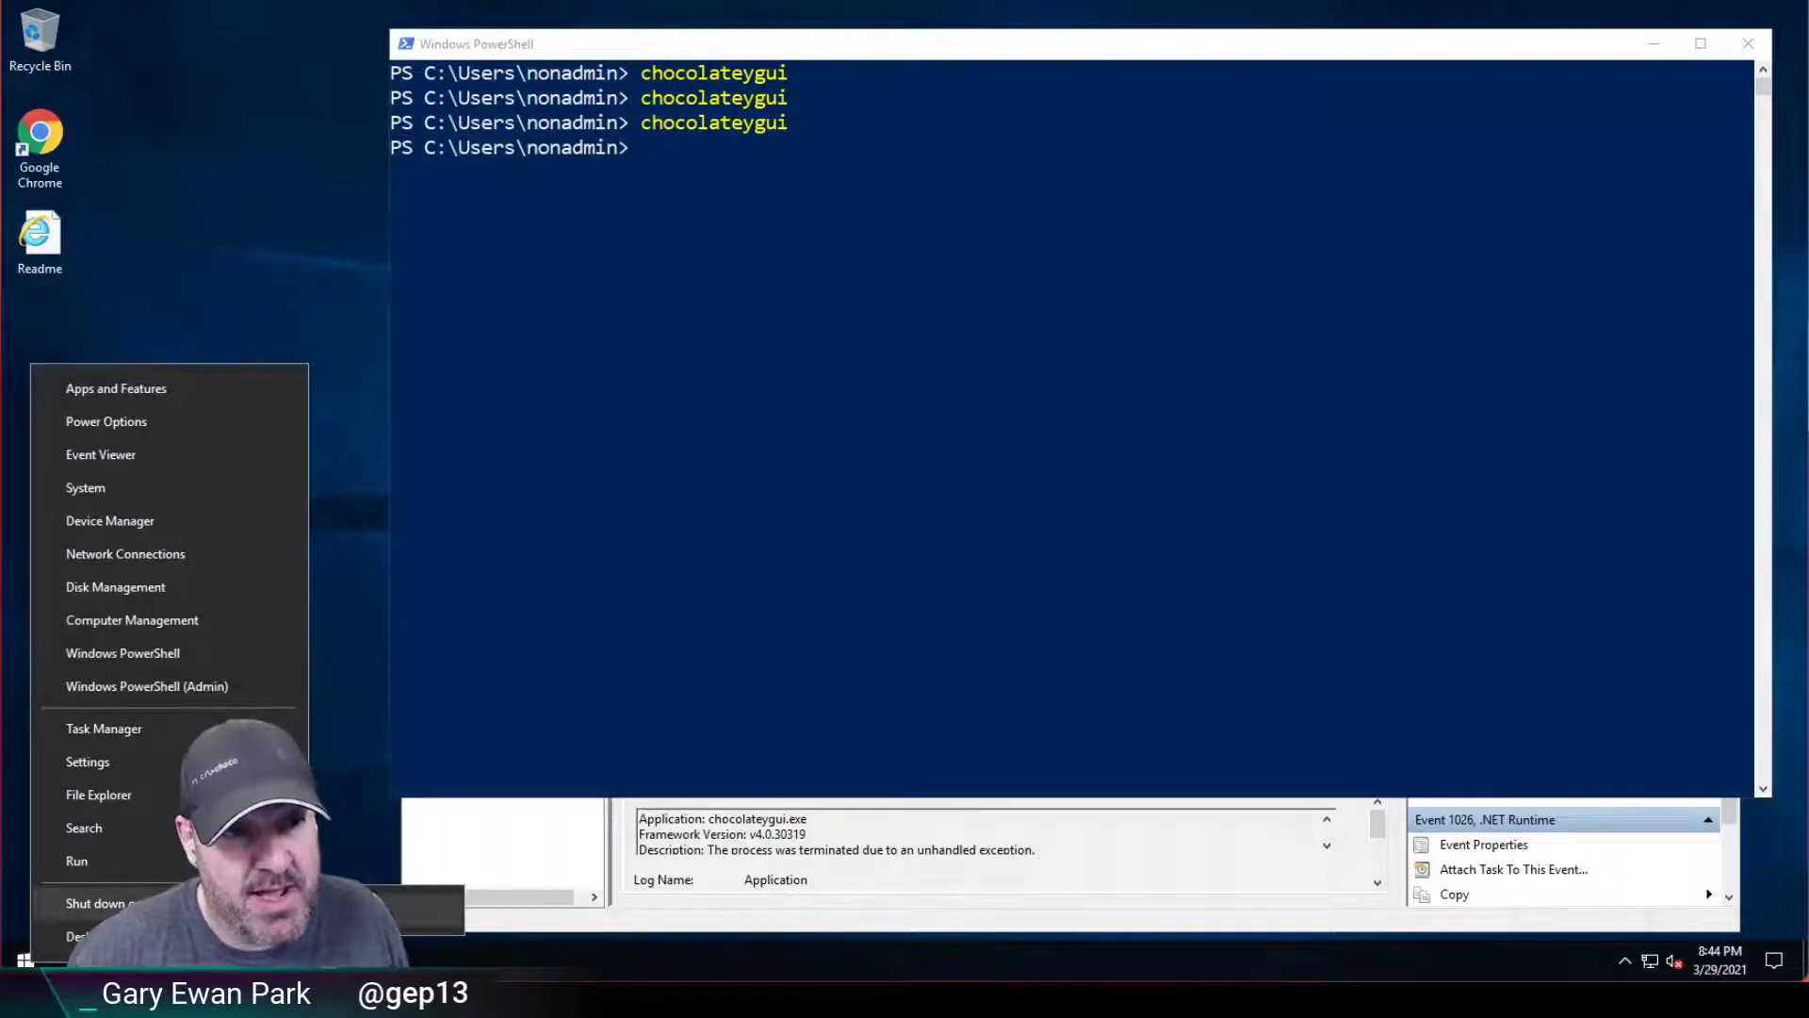
key("Escape")
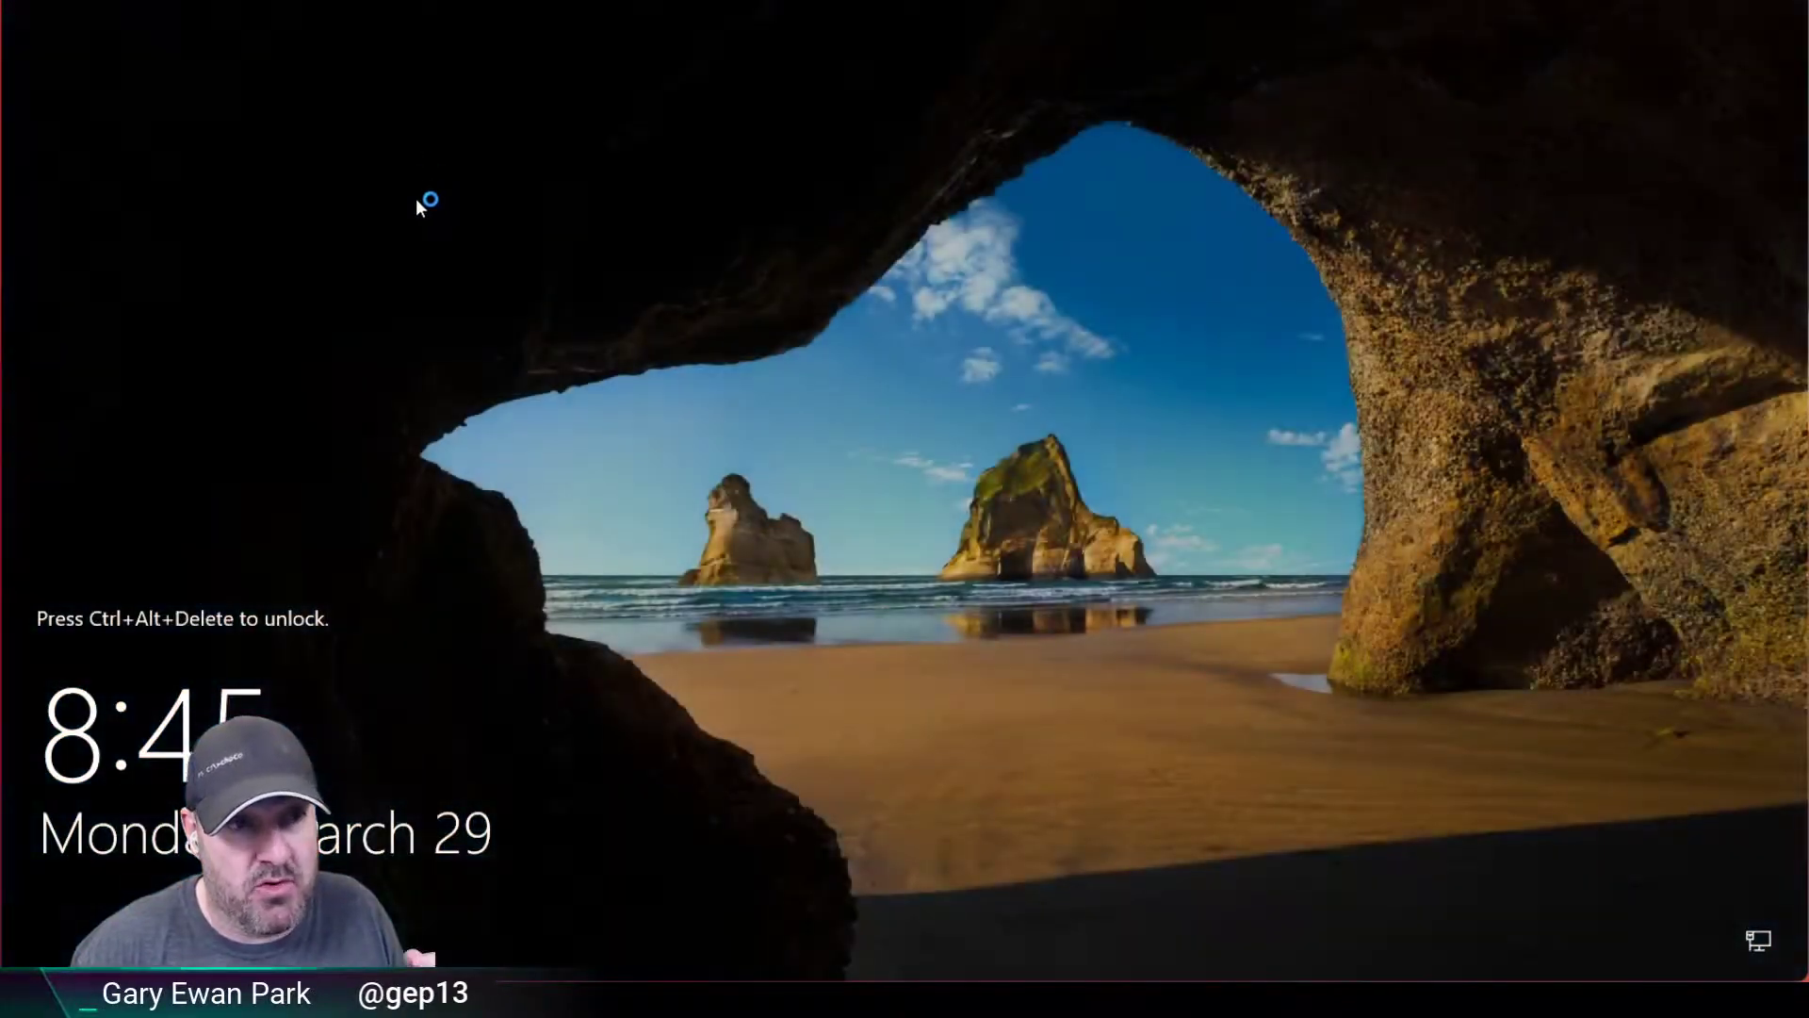
Send Ctrl-Alt-Del from VMware's Virtual Machine menu and sign in as Administrator with its password.
left_click(367, 1)
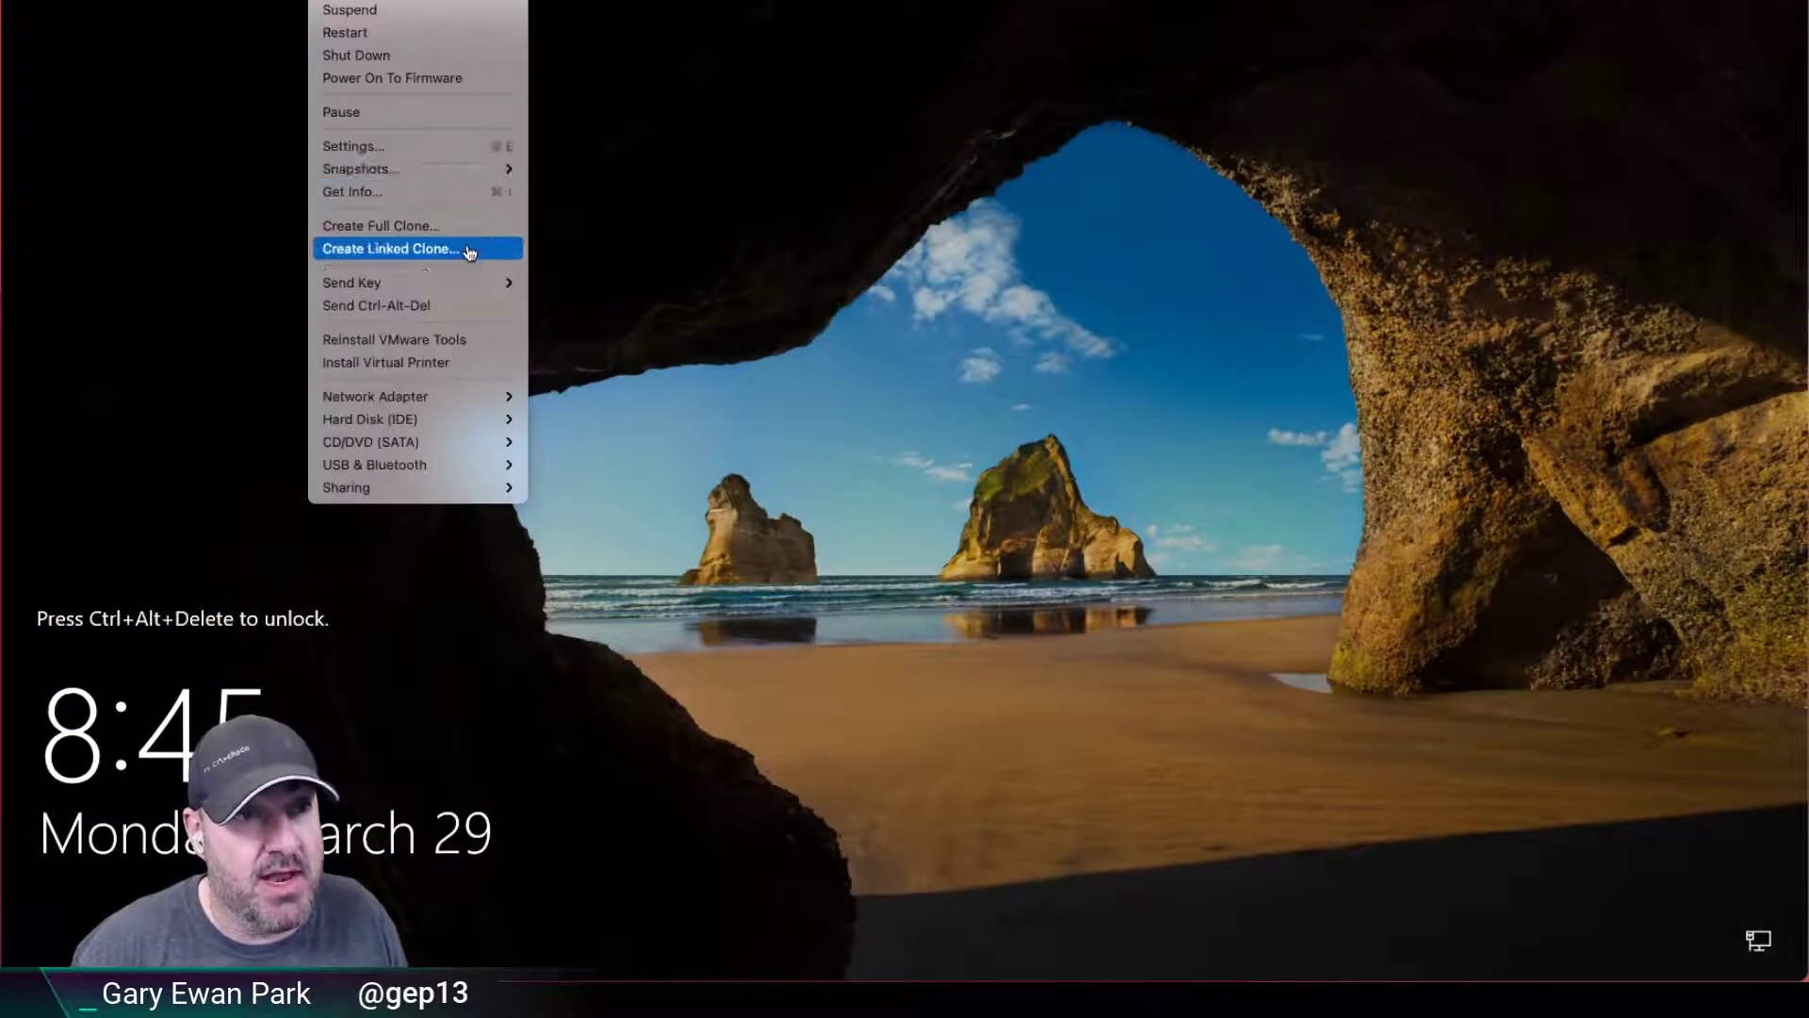
left_click(490, 305)
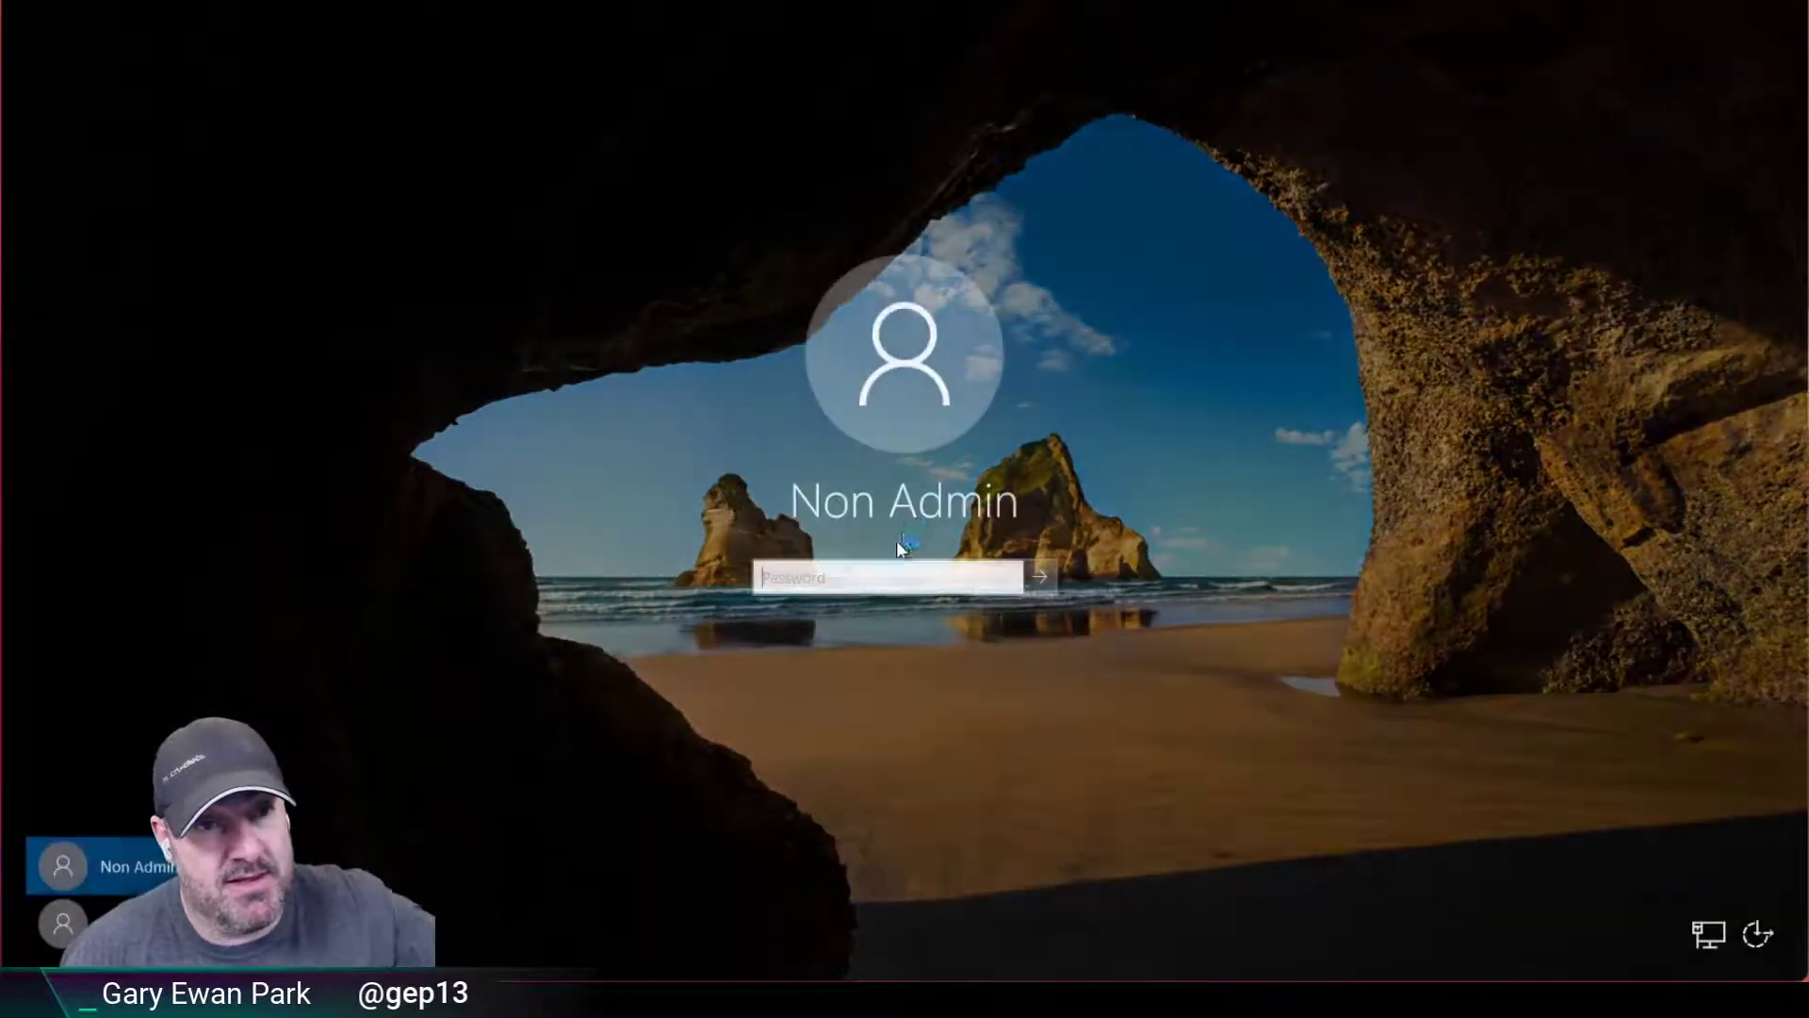
left_click(62, 923)
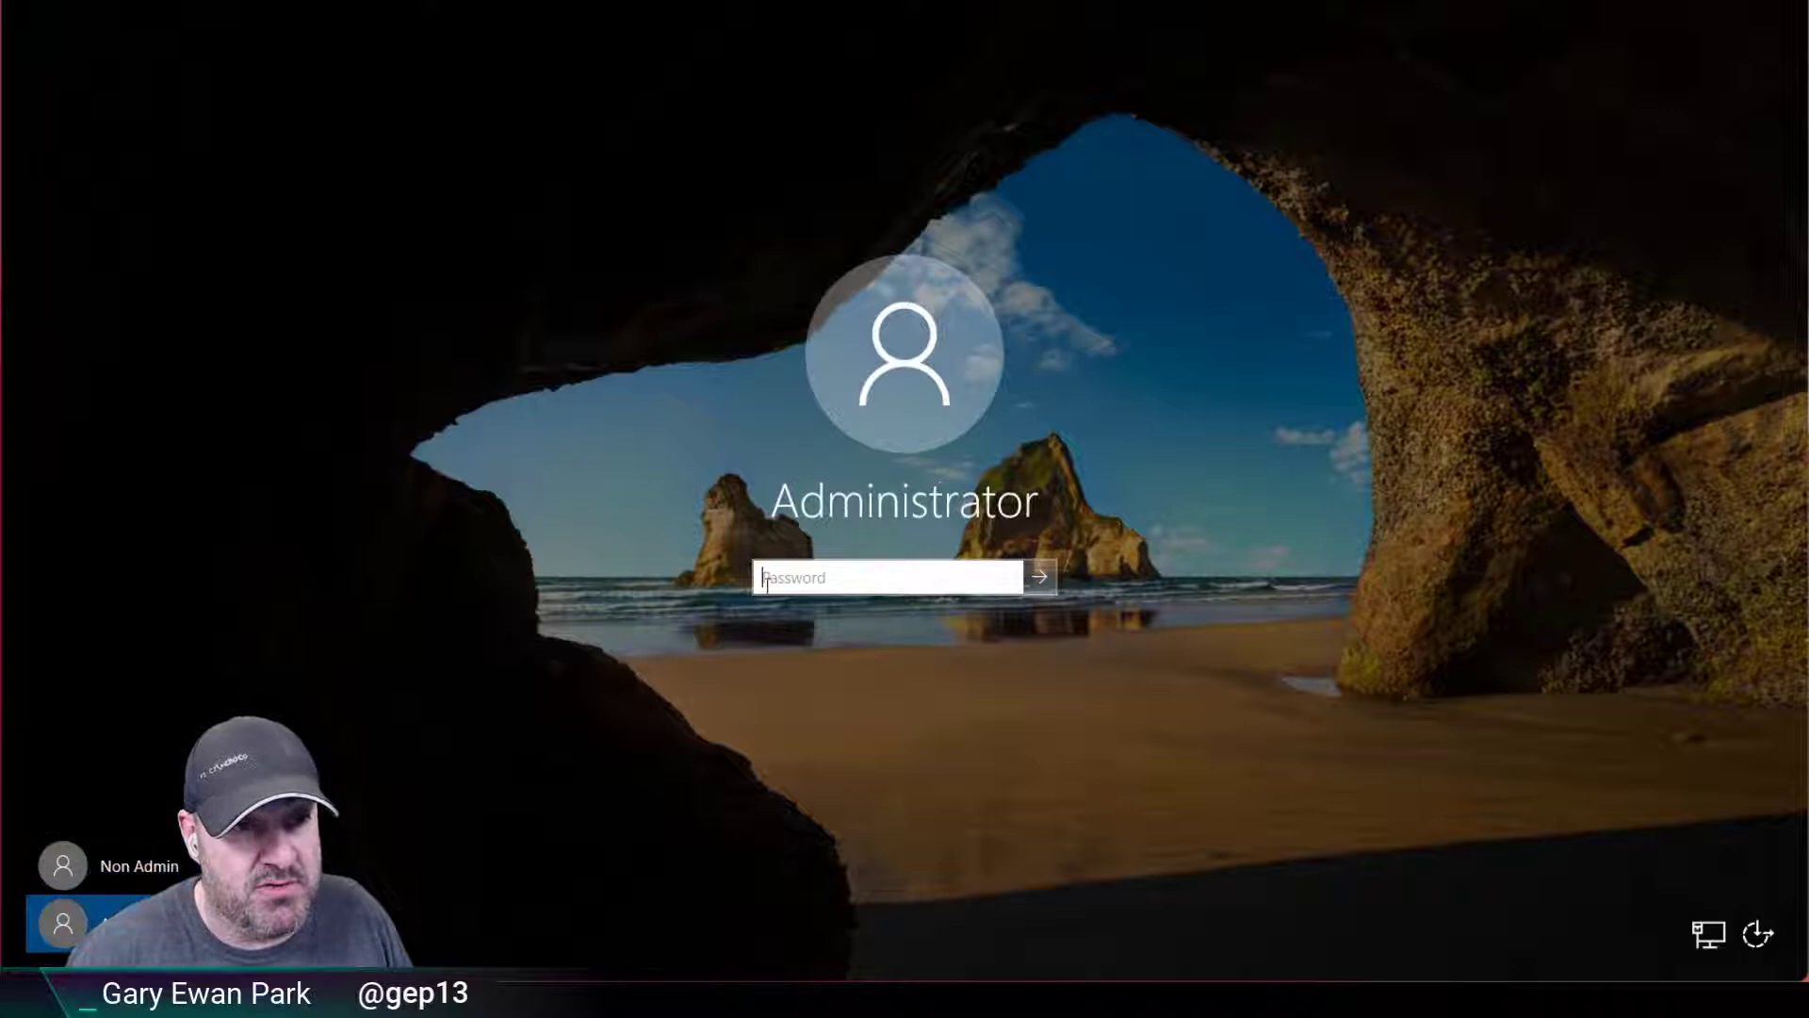
type("vagrant")
key("Return")
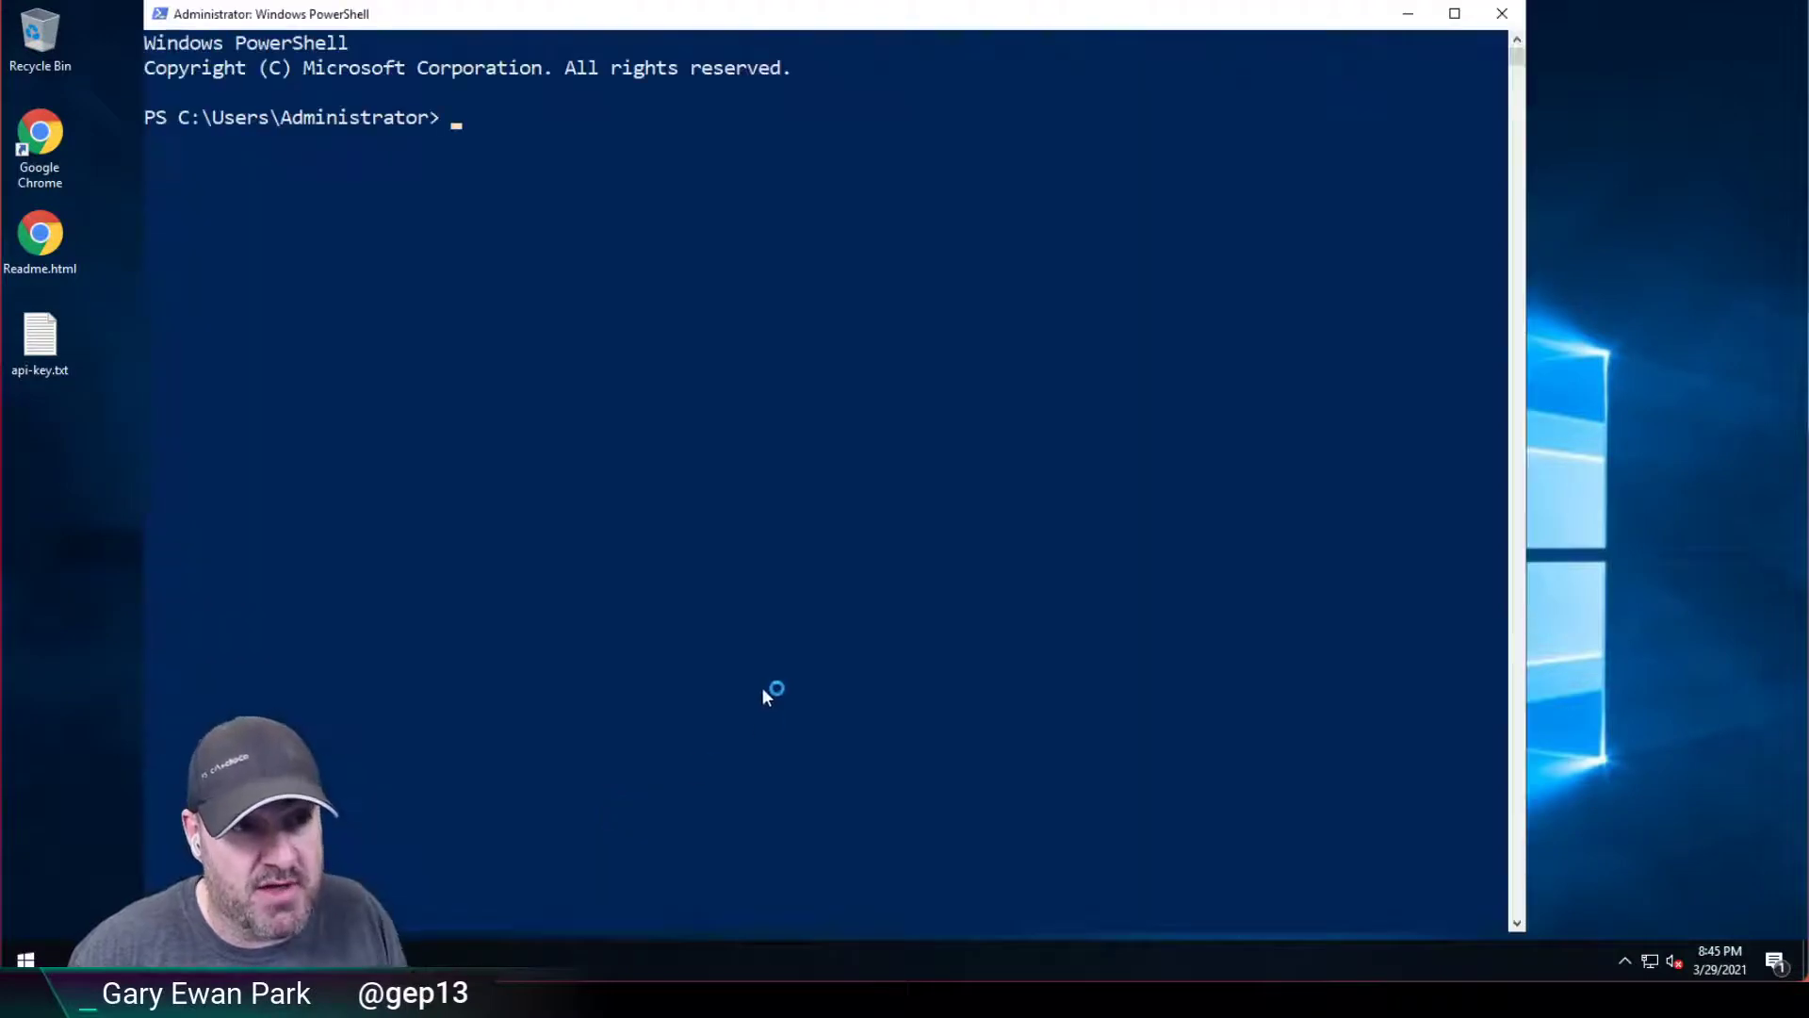
type("choco upgrade")
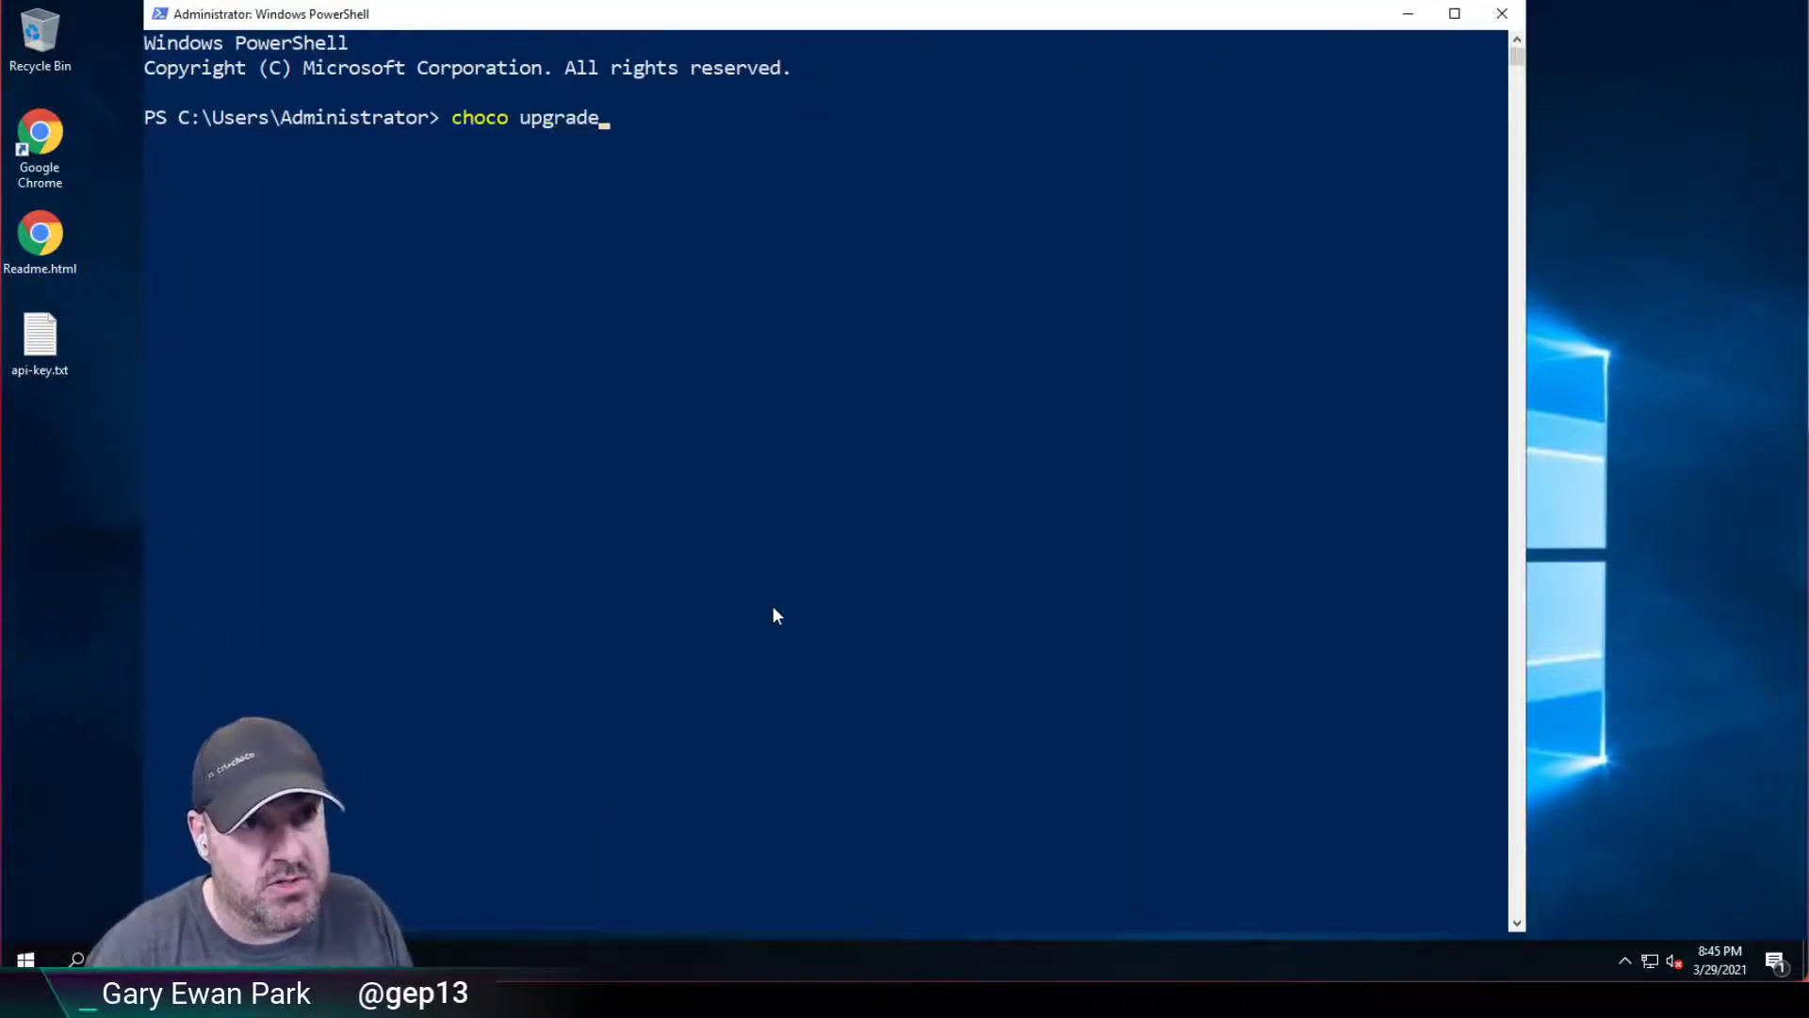
type(" chocolateygiu")
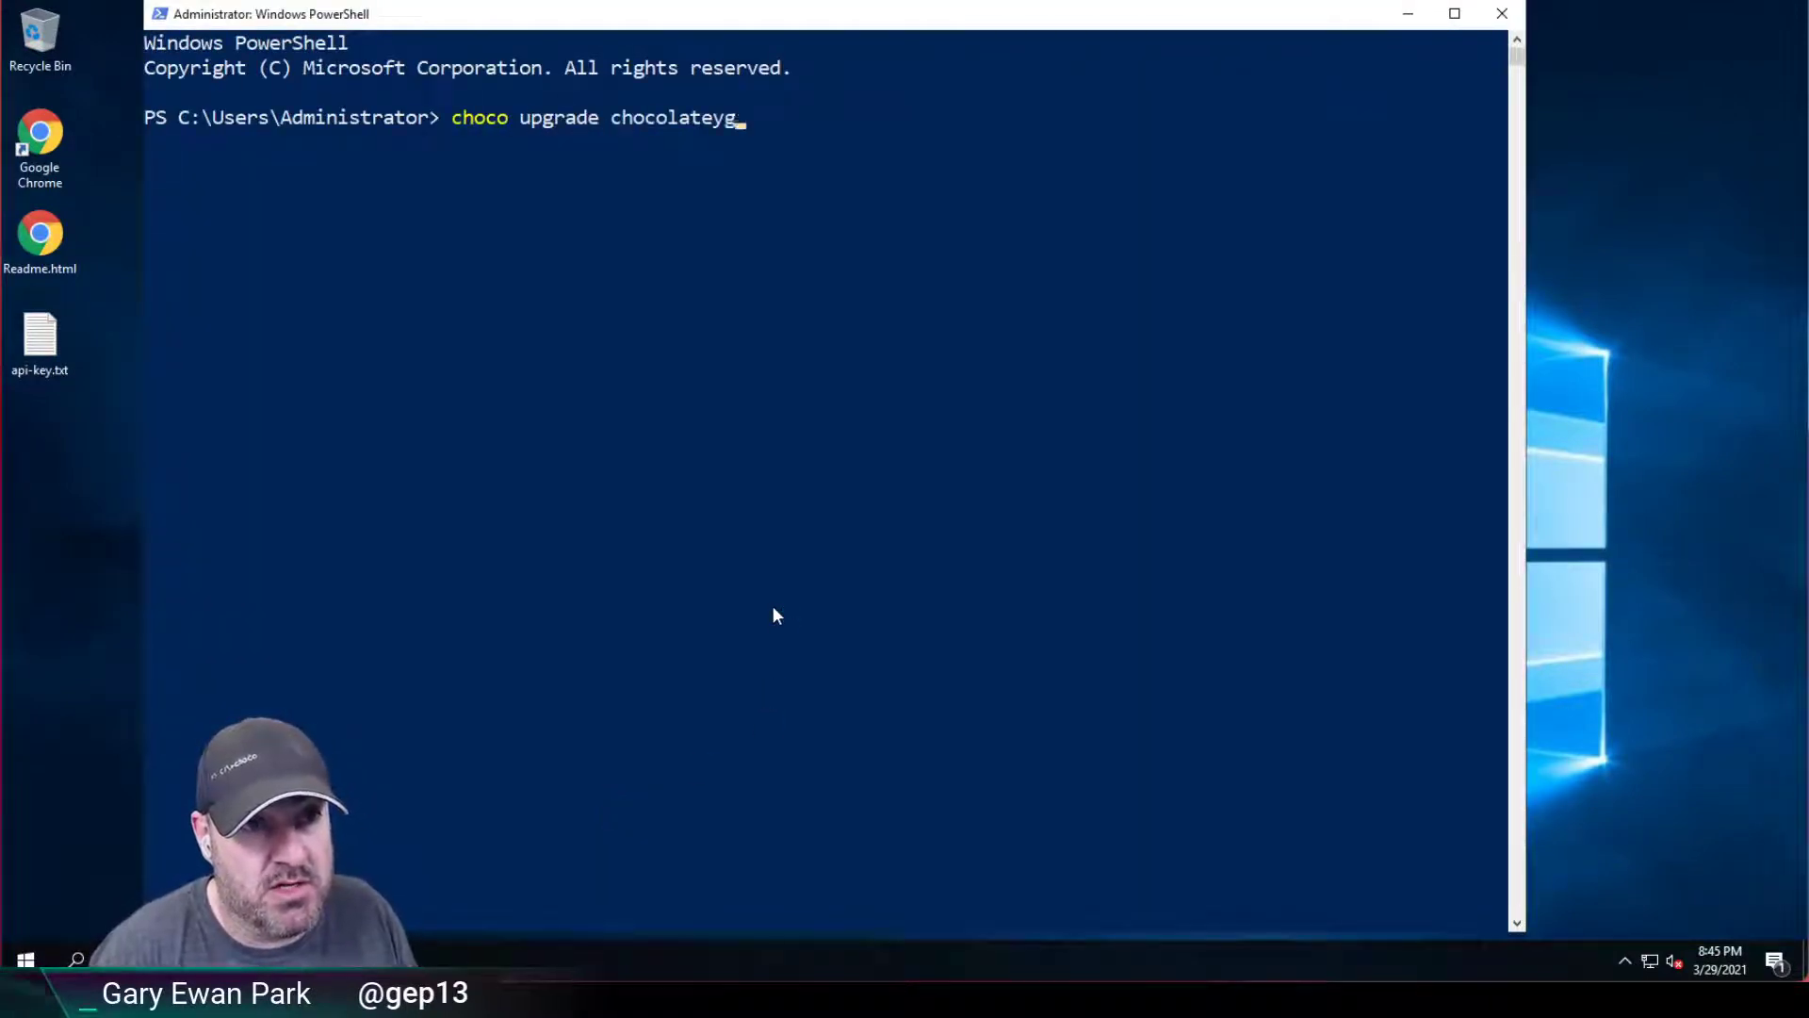
key("BackSpace")
key("BackSpace")
type("ui --sour")
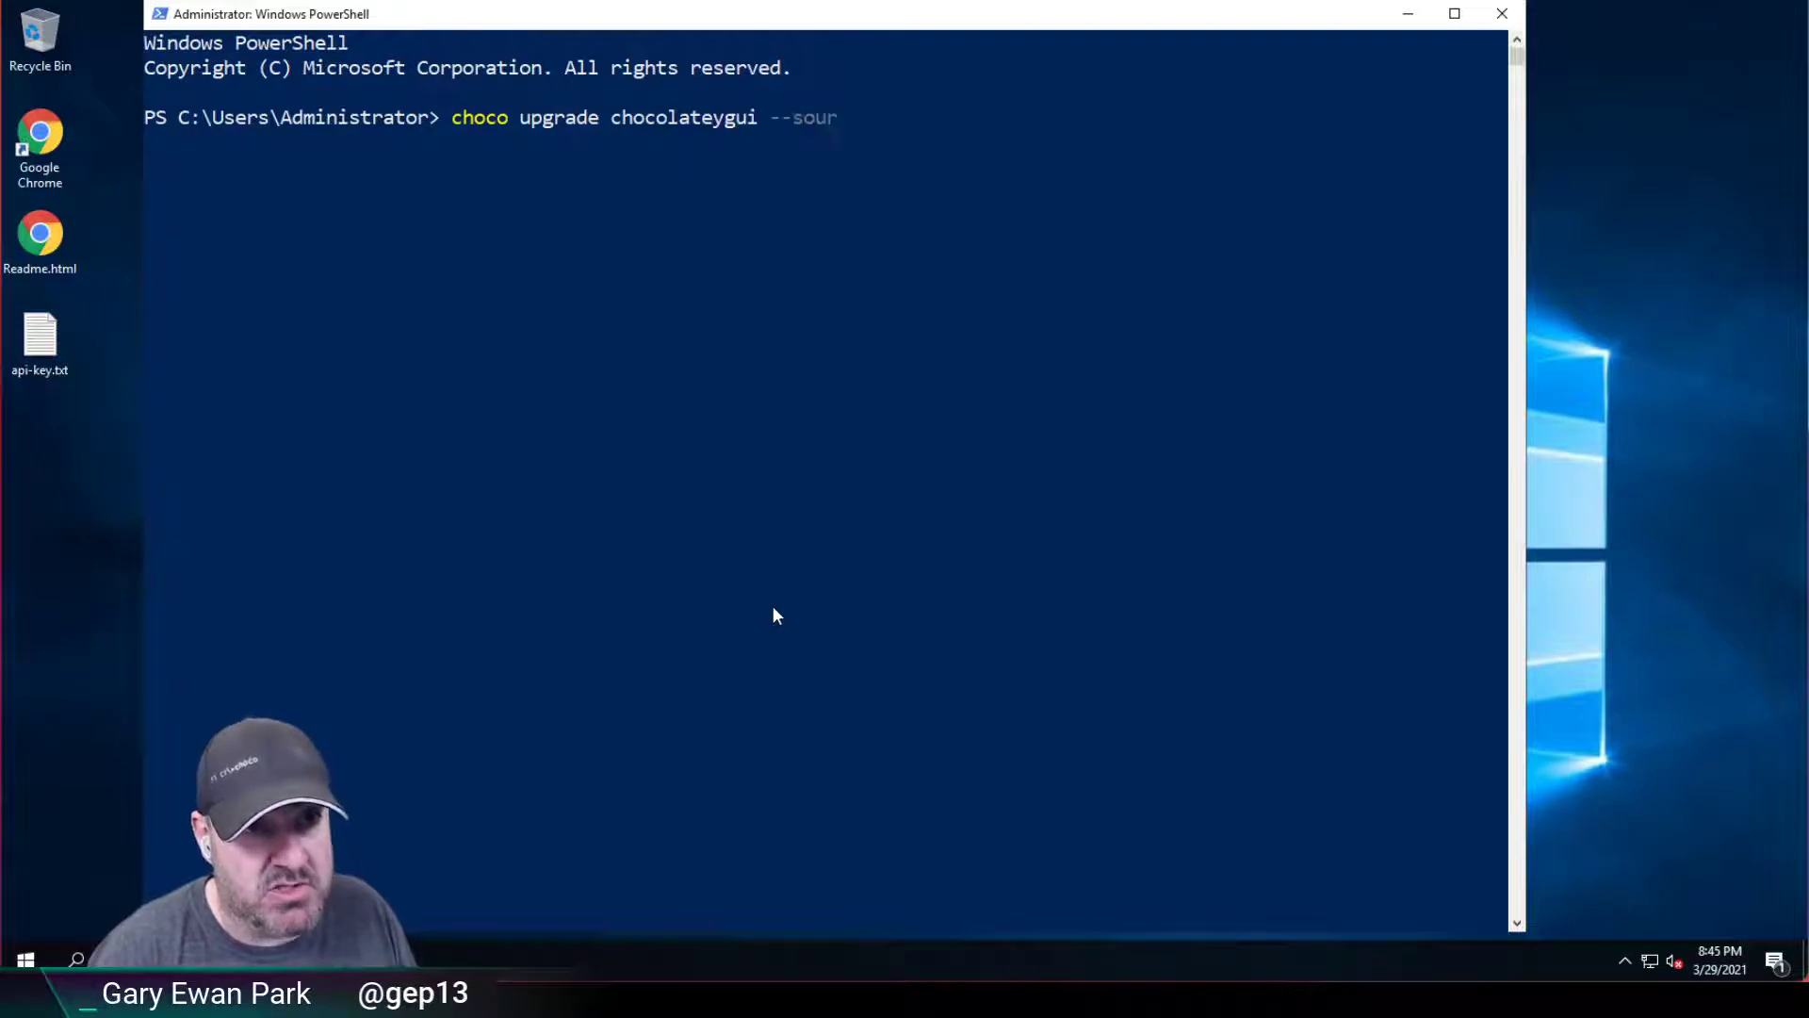
type("ce https://choc")
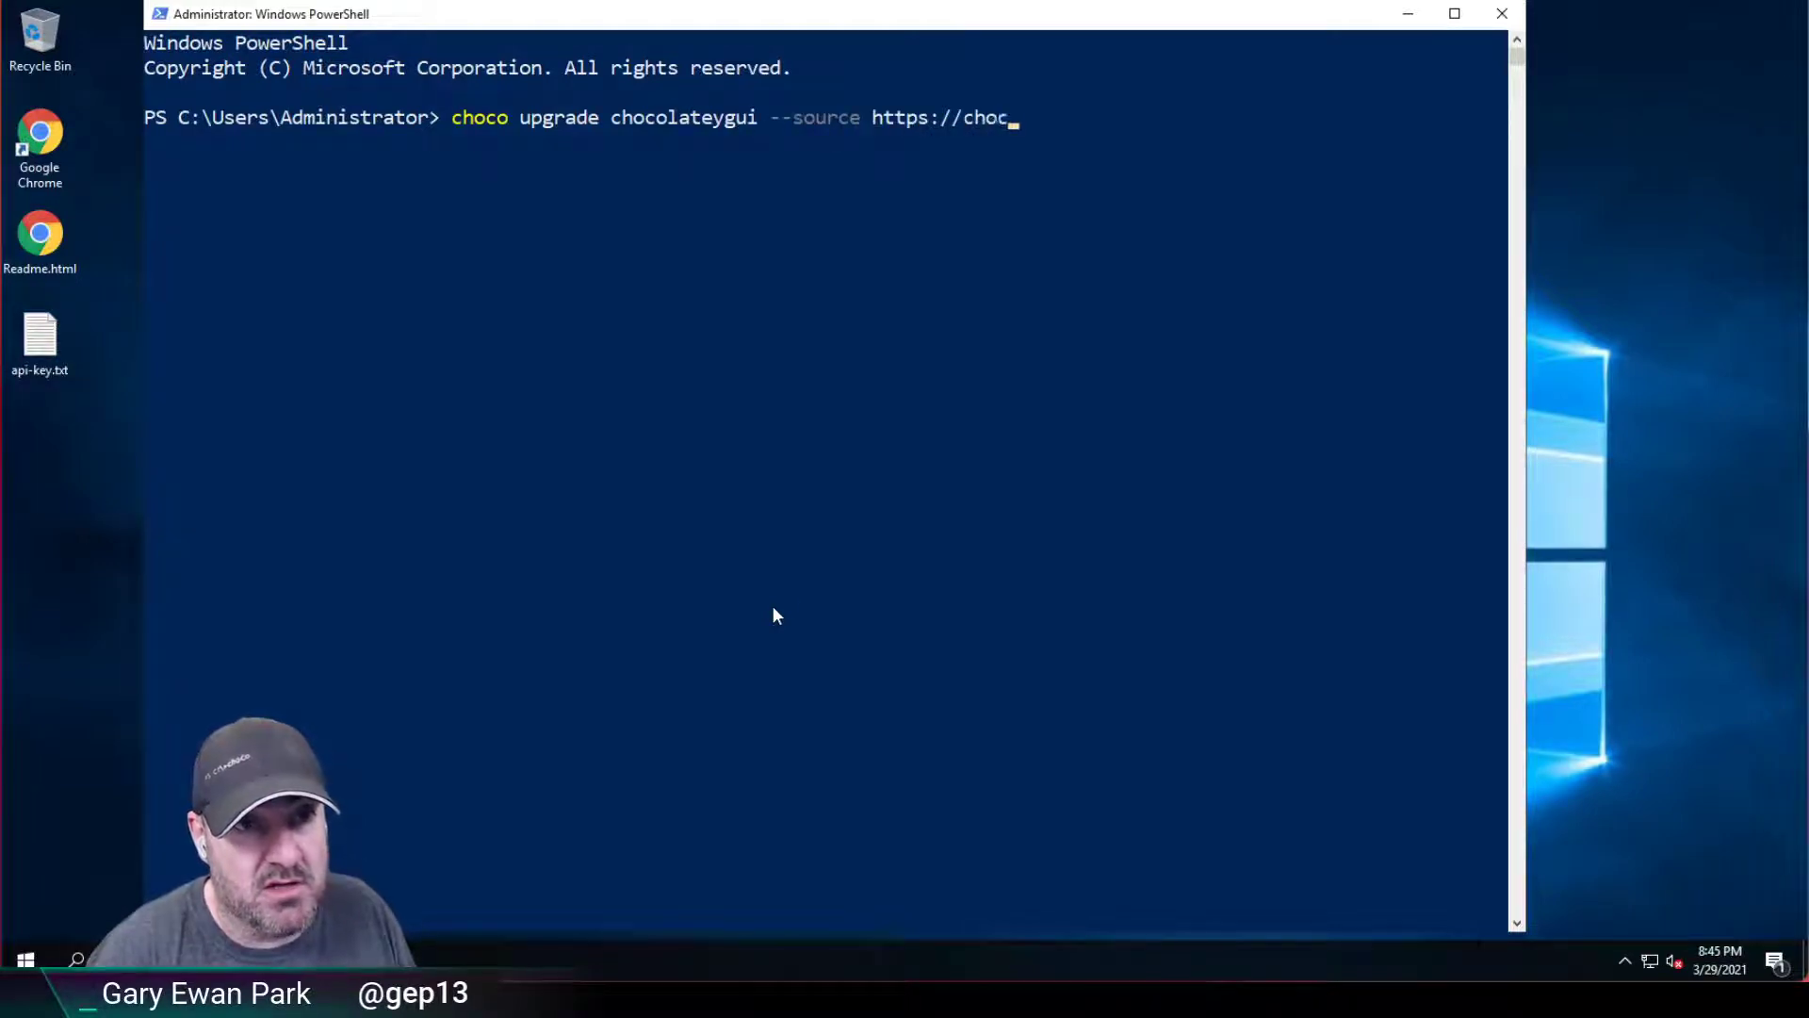
type("olateyg/api/v2")
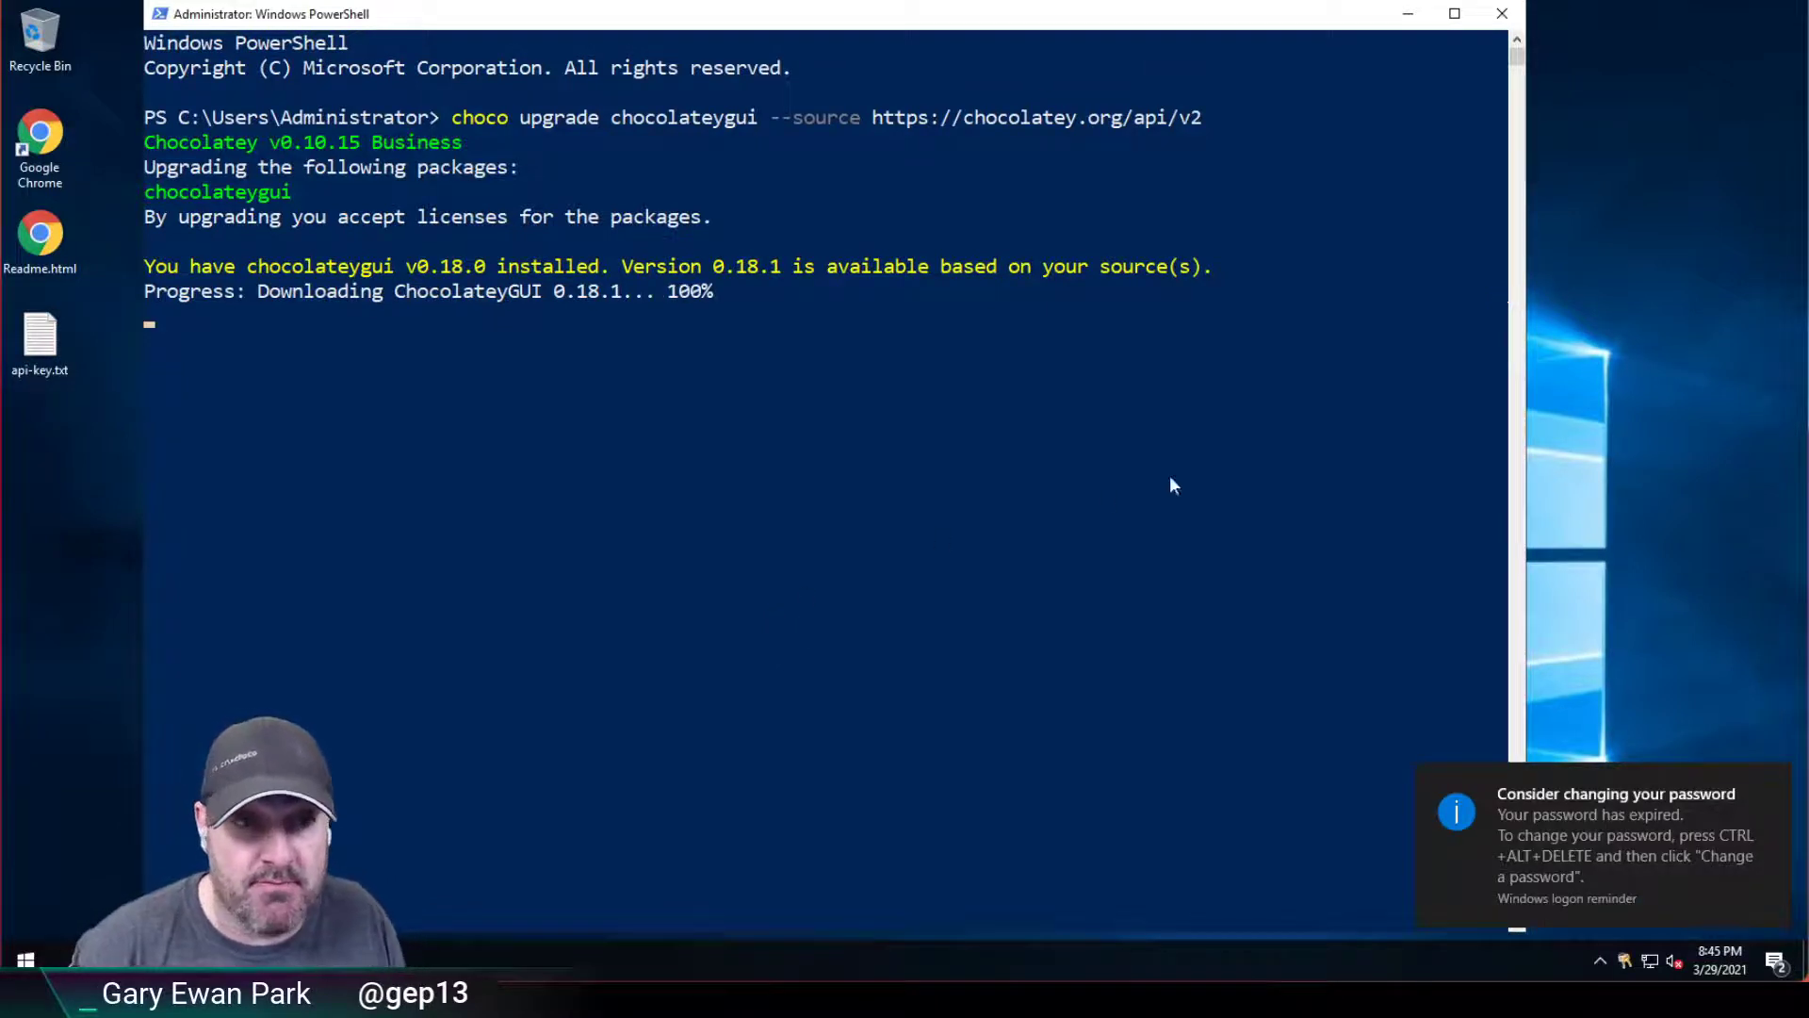
left_click(1775, 780)
left_click(1253, 673)
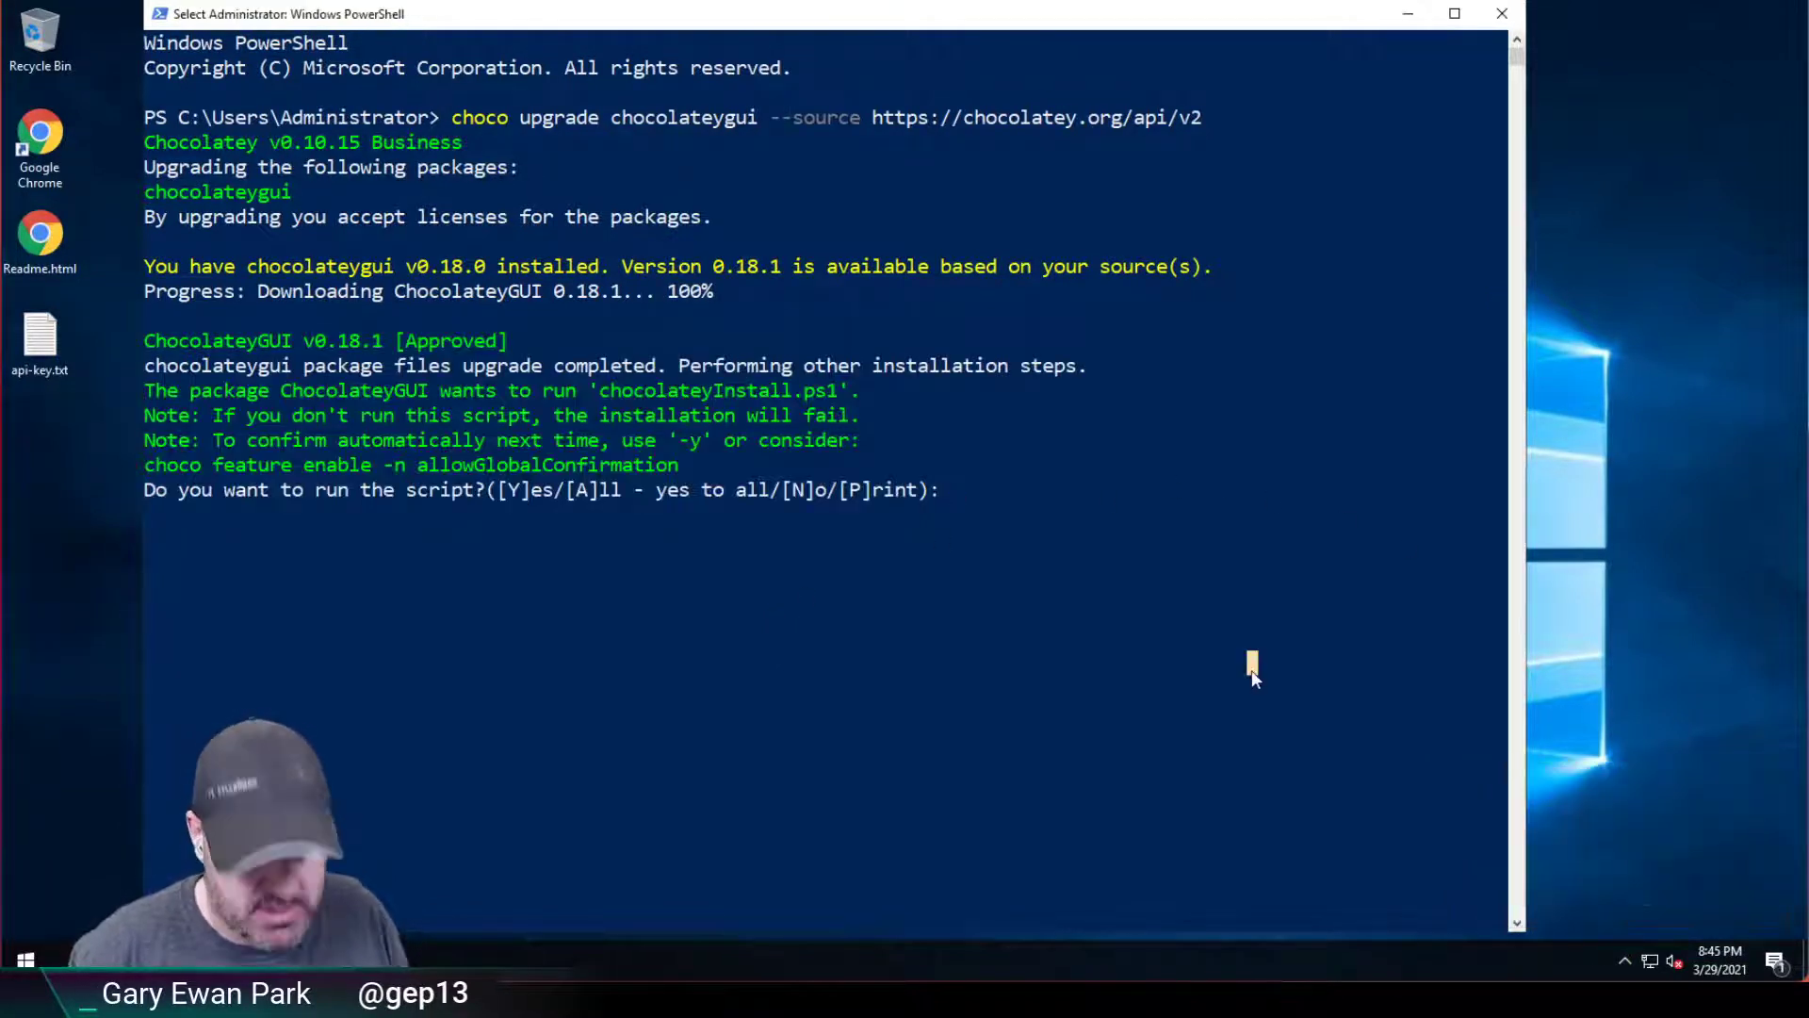
type("y")
key("Return")
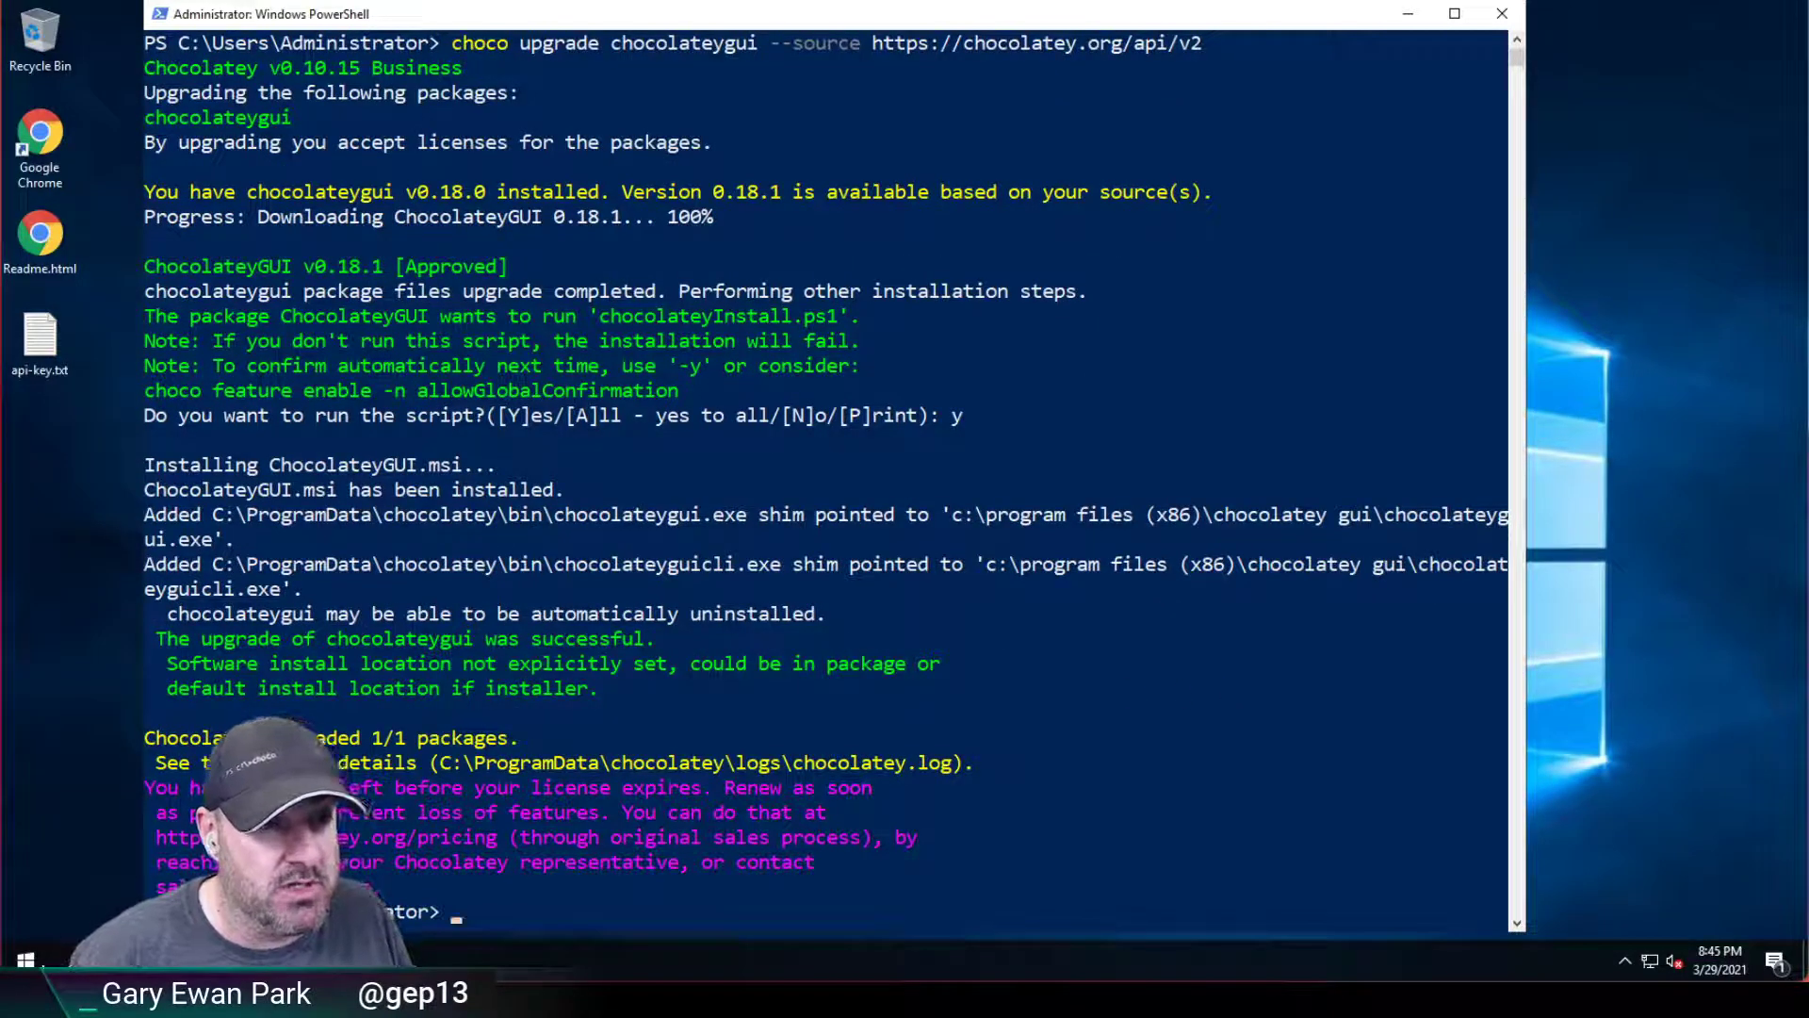
Sign out of the Administrator account from the Start right-click menu.
right_click(29, 959)
mouse_move(118, 897)
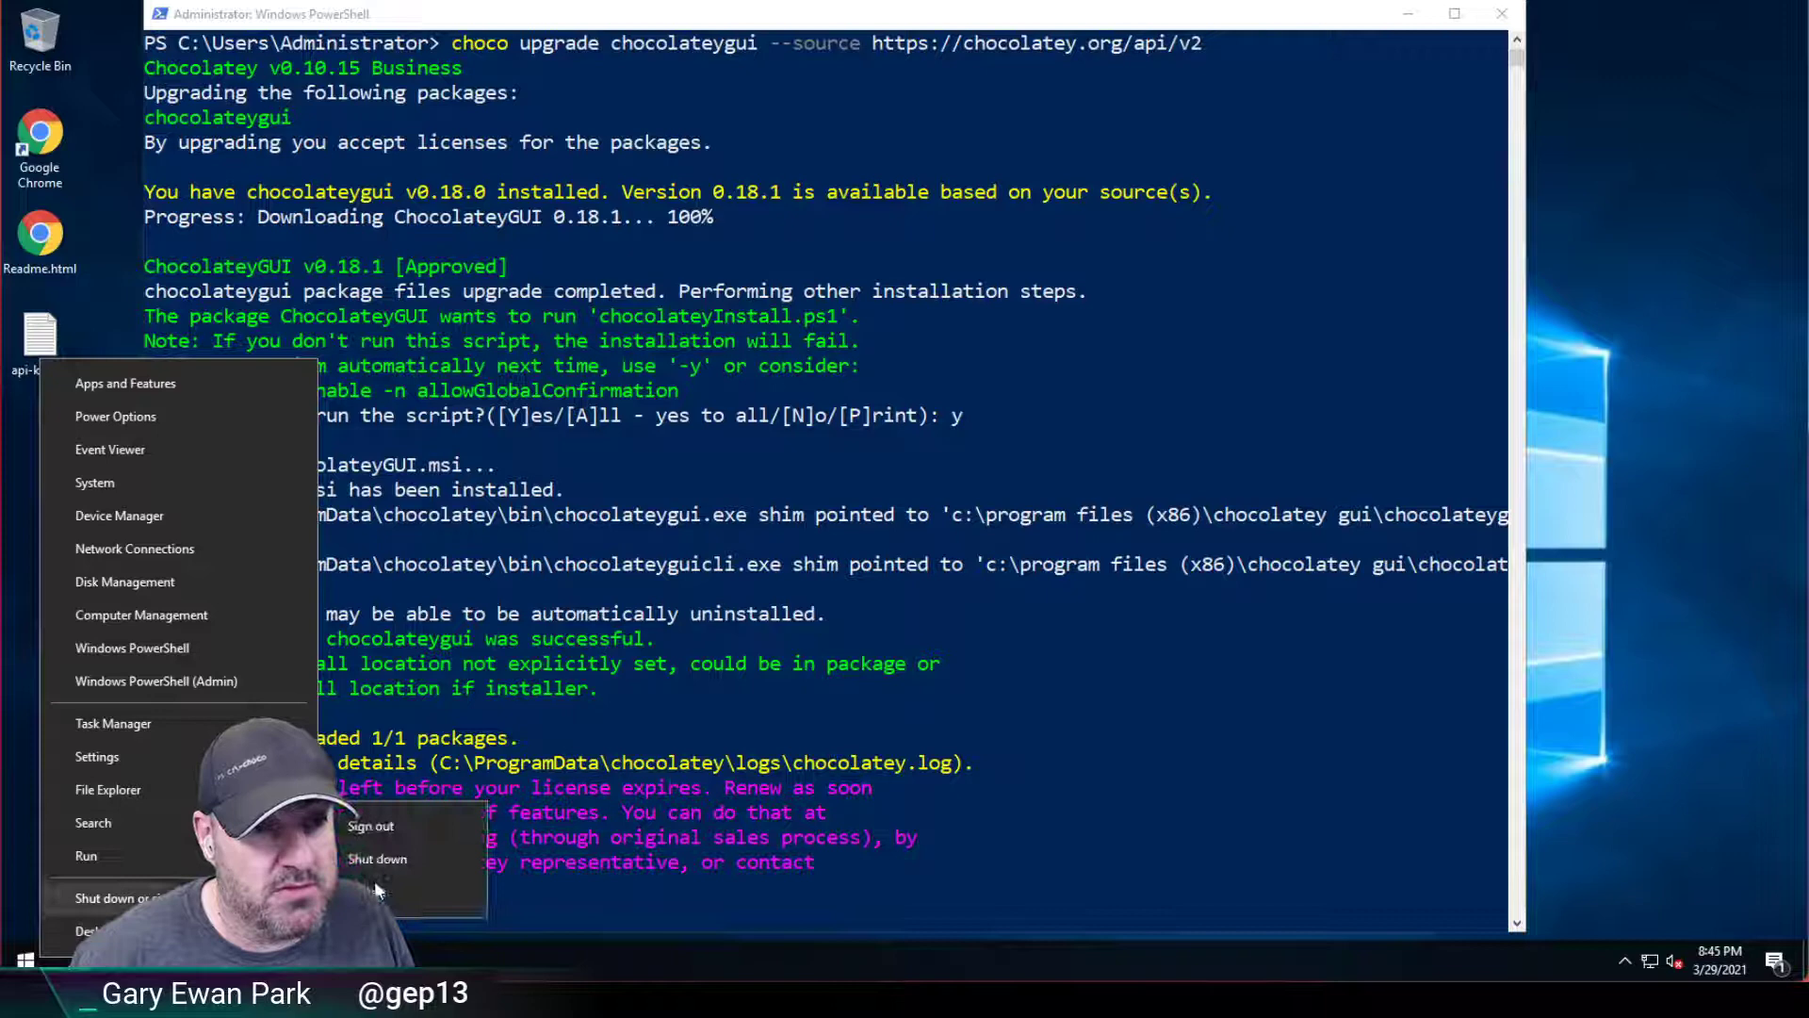
left_click(386, 829)
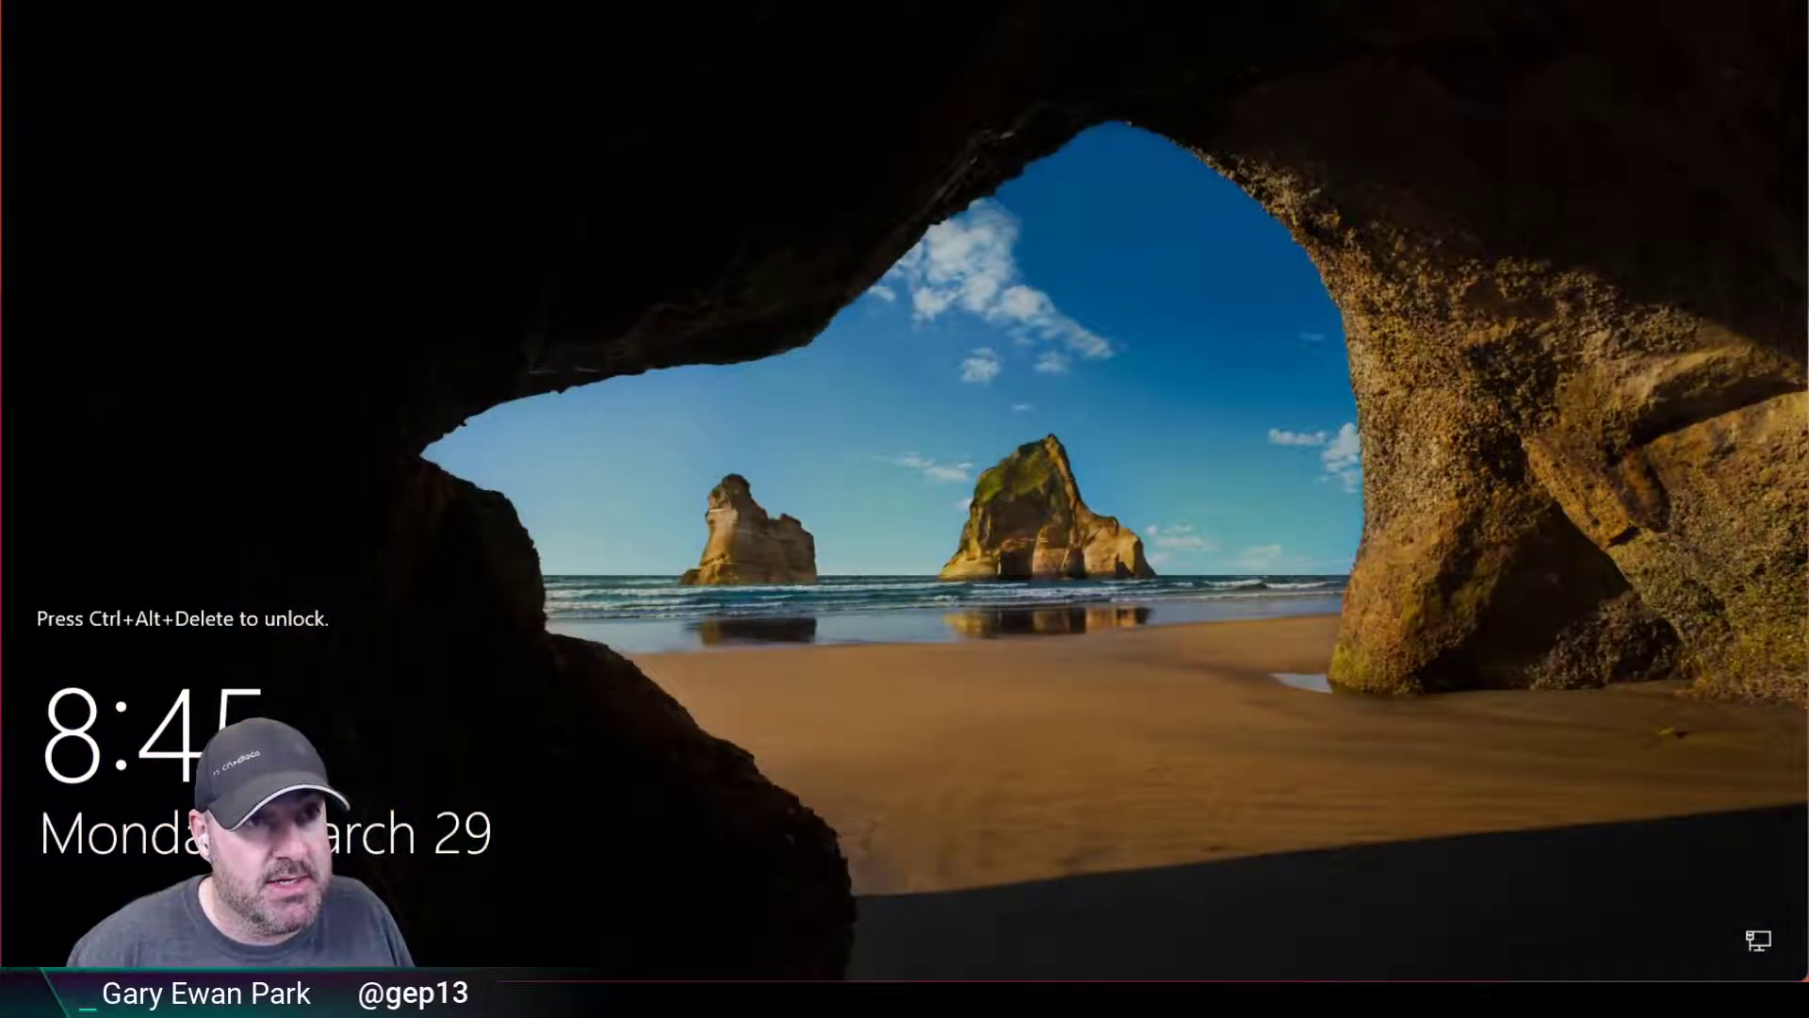
Send Ctrl-Alt-Del from VMware and sign in as Non Admin with its password.
left_click(372, 0)
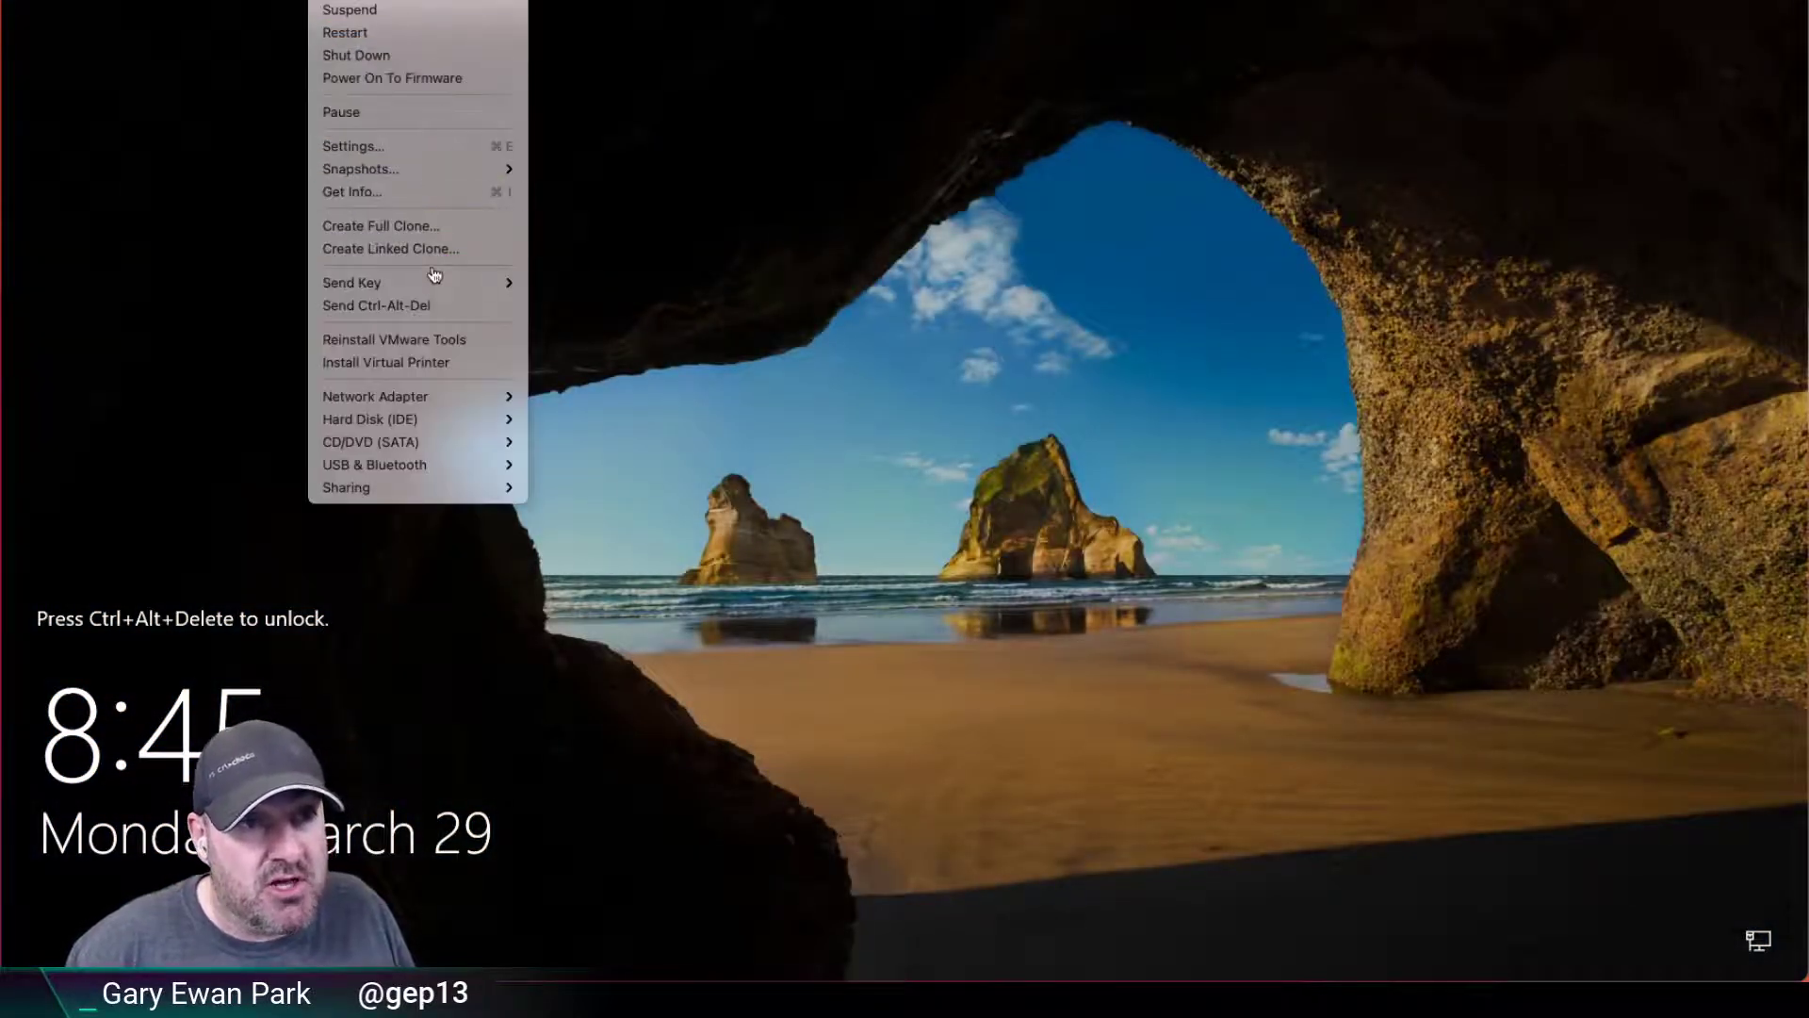
left_click(396, 305)
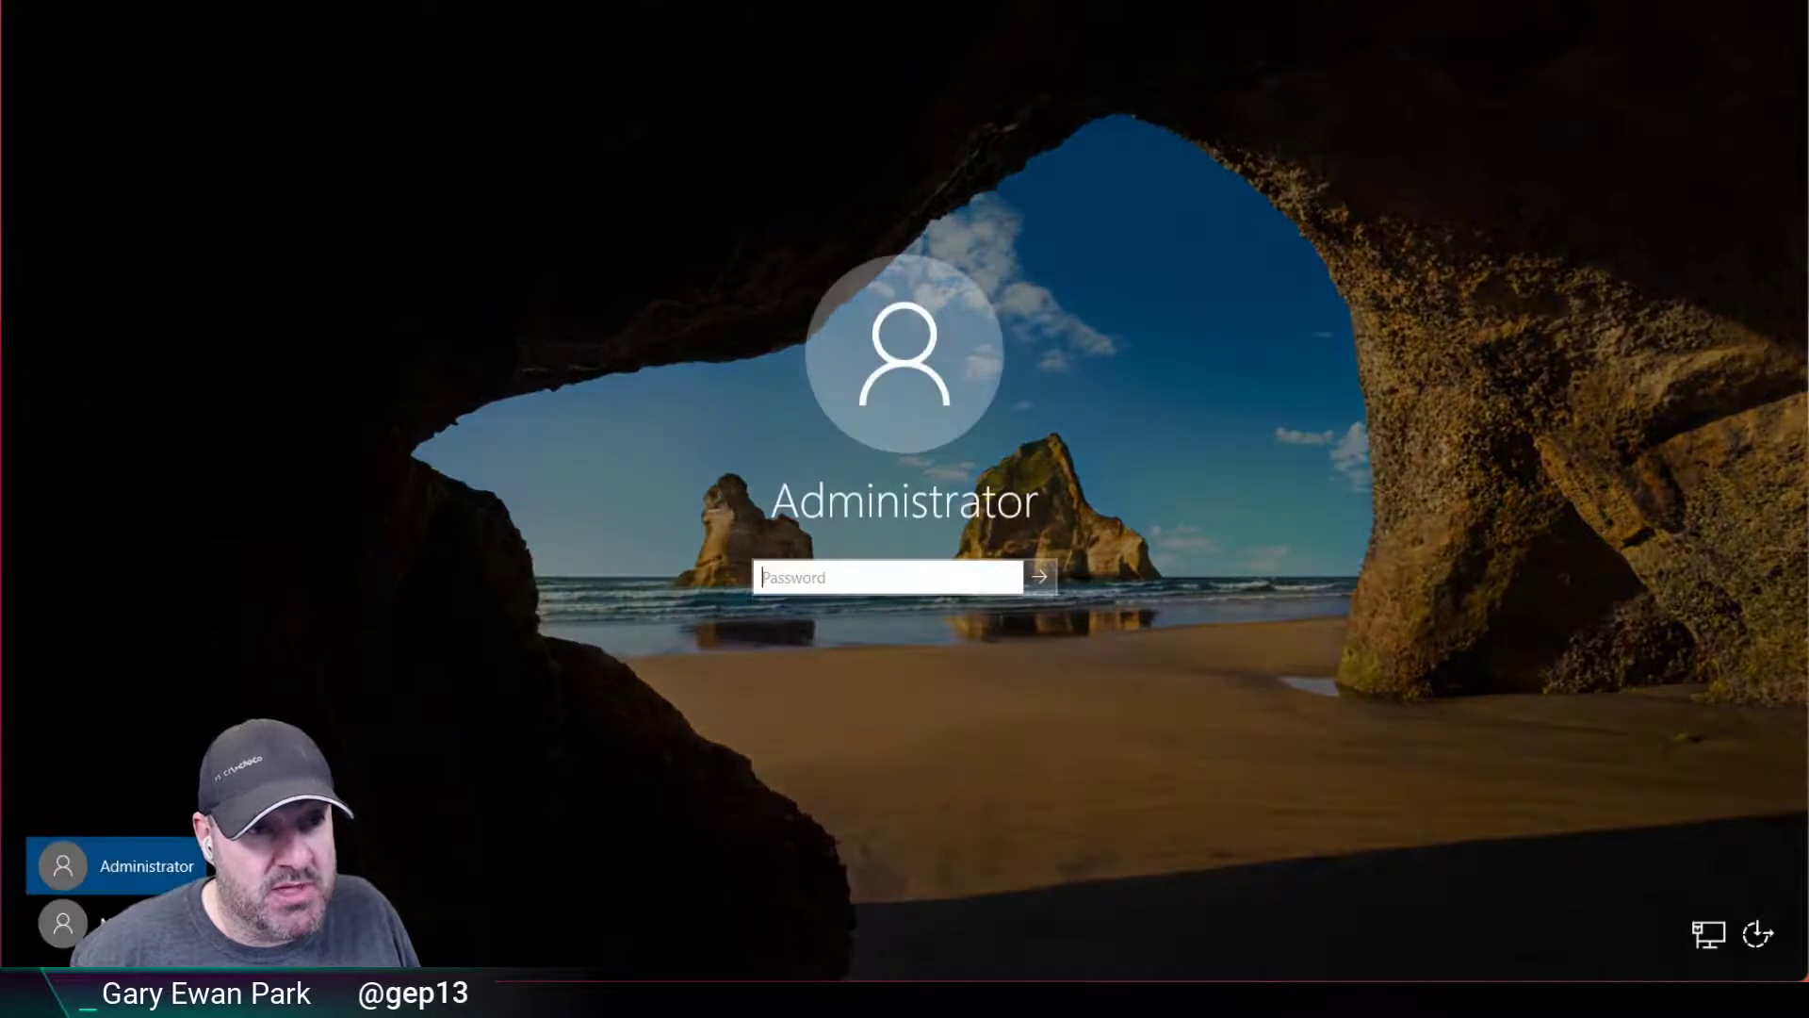
left_click(62, 923)
type("********")
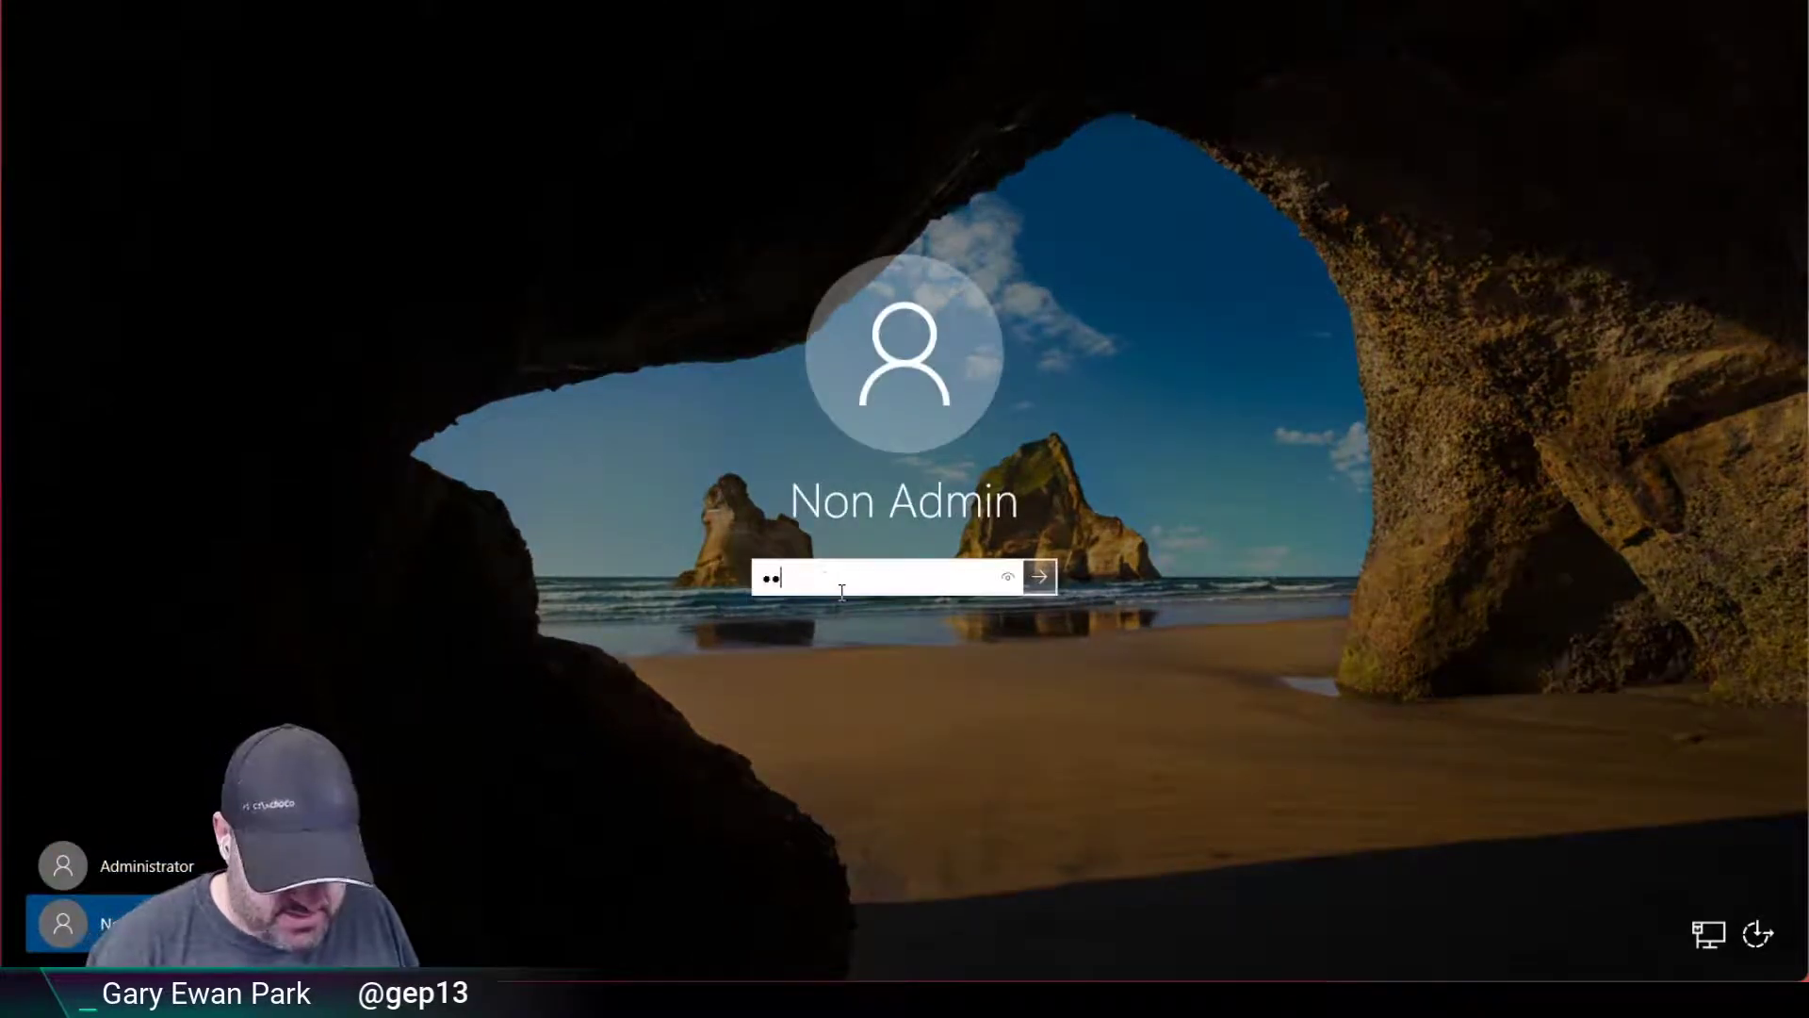
key("Return")
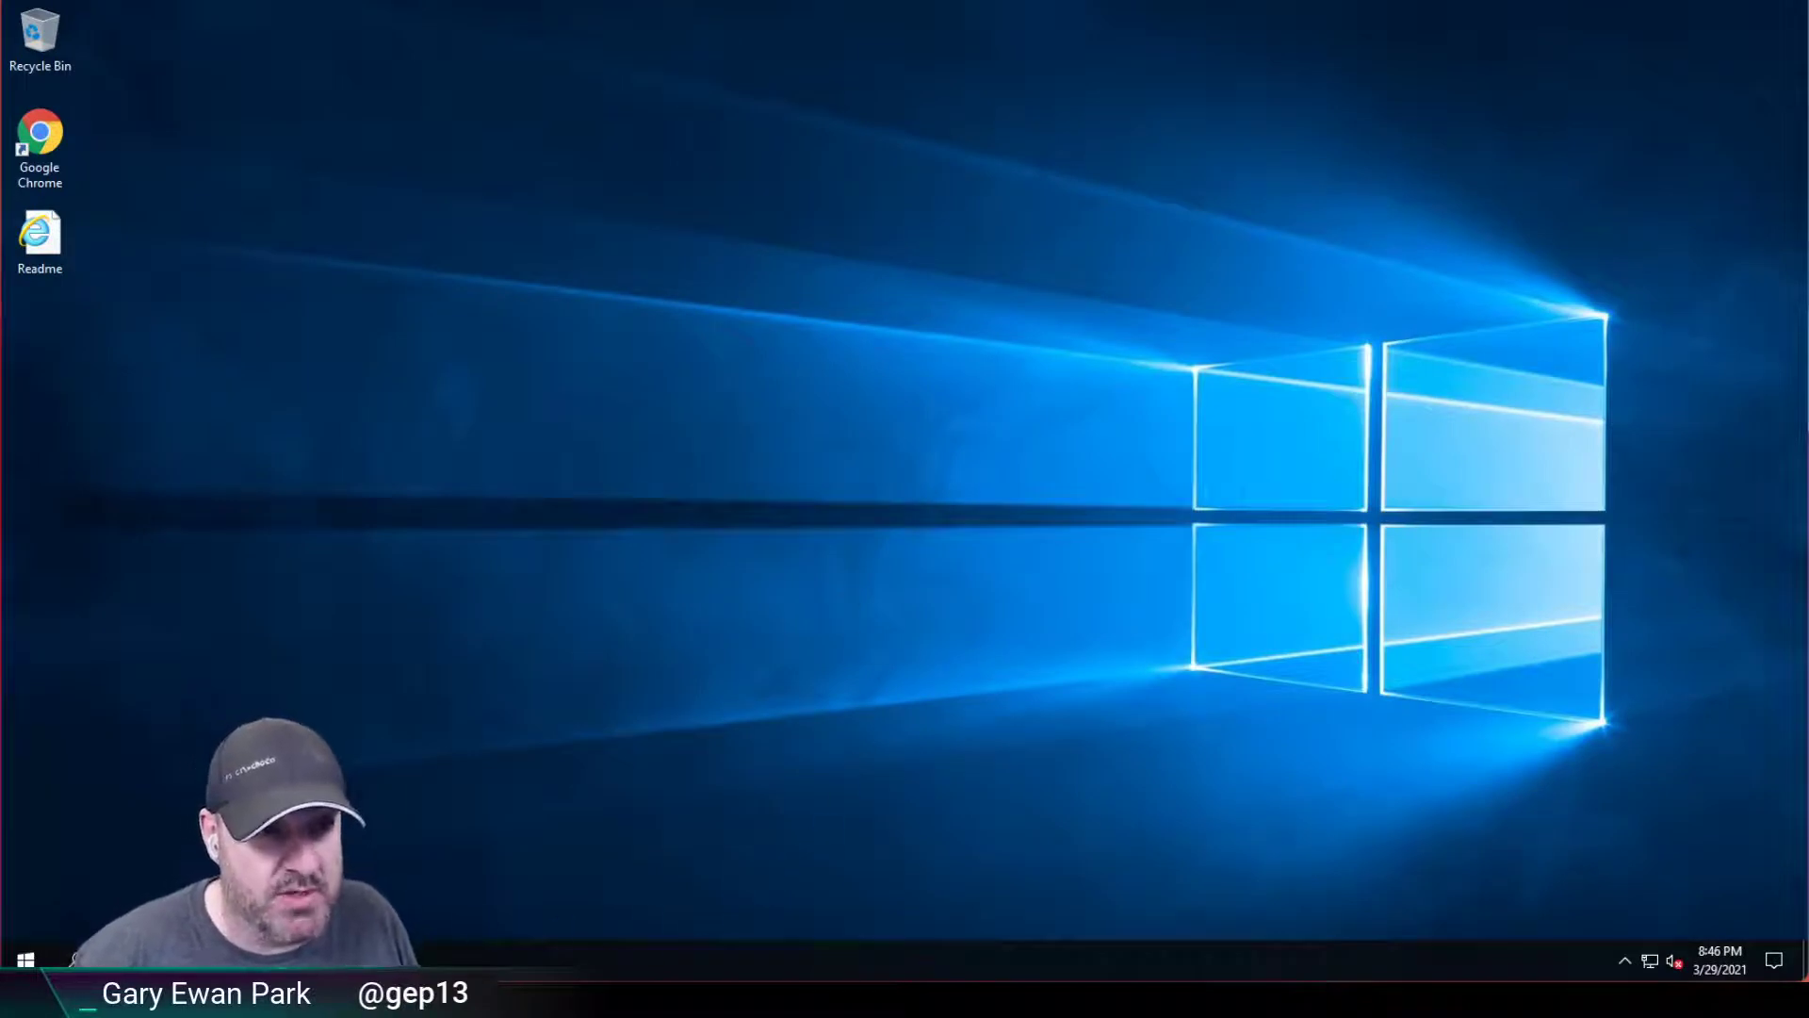
Launch chocolateygui as the non-admin user, select a package tile, then close the window.
type("chocolateygui")
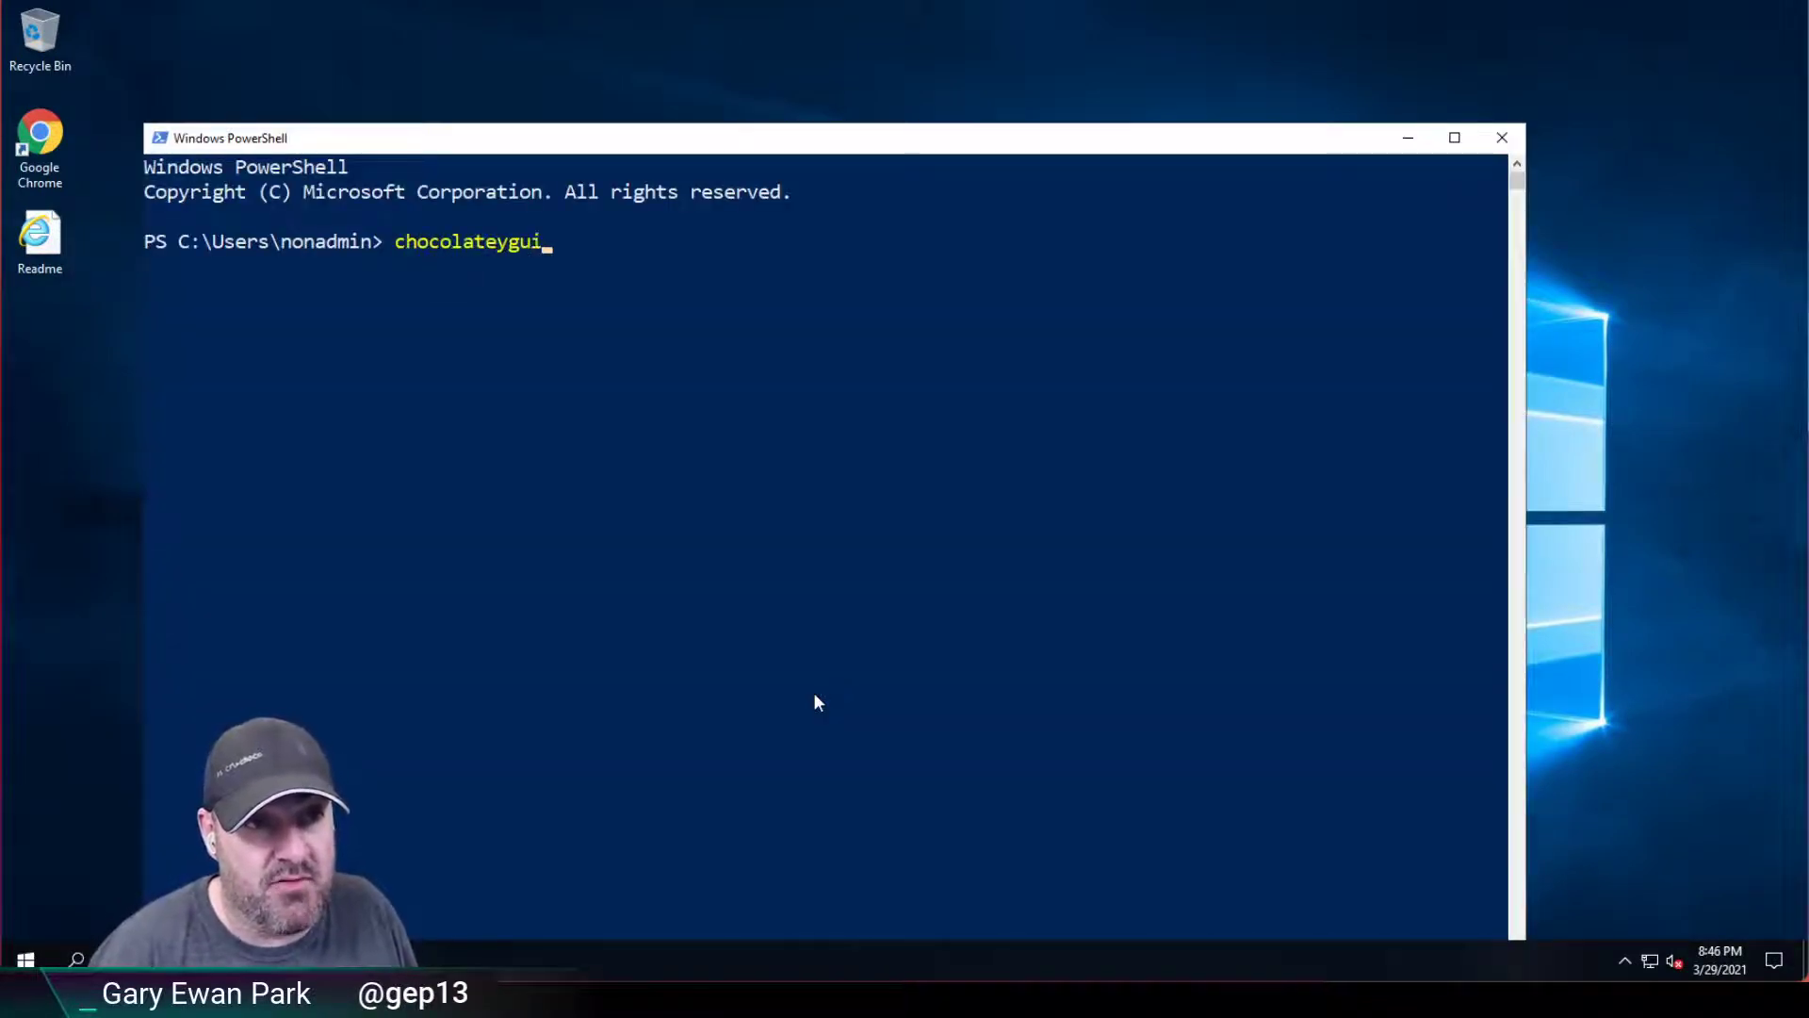
key("Return")
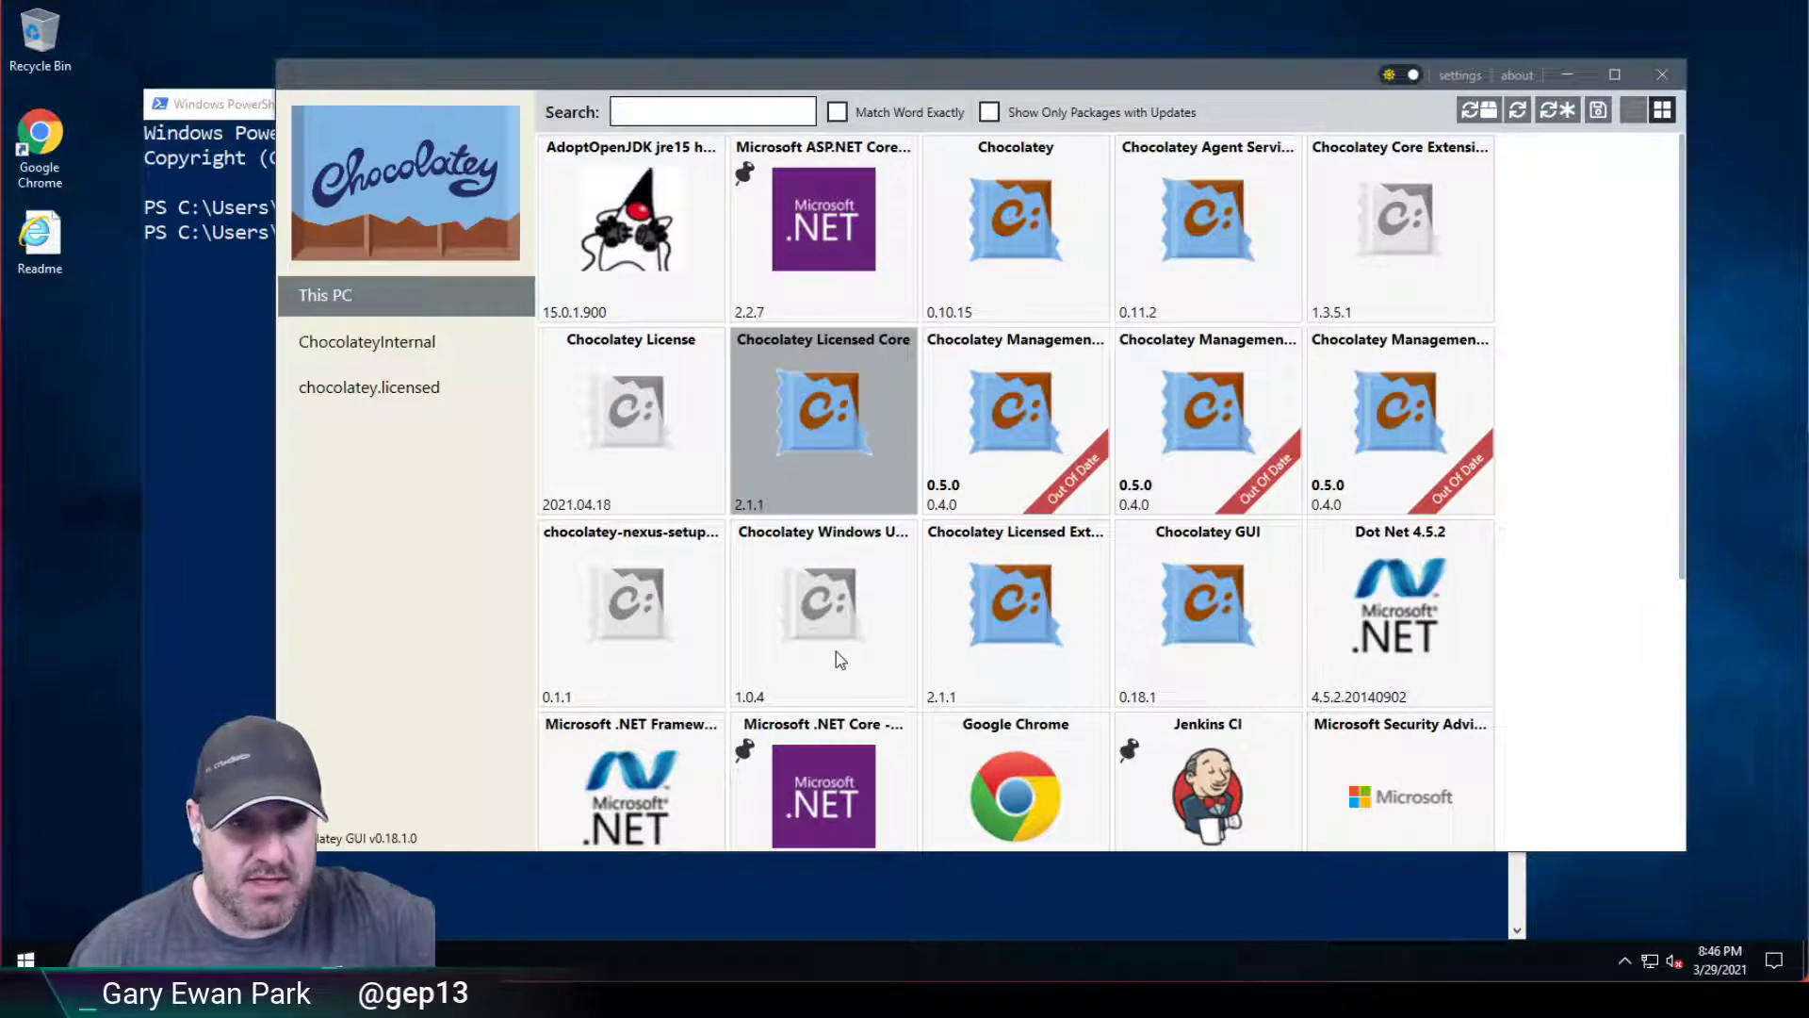
left_click(835, 652)
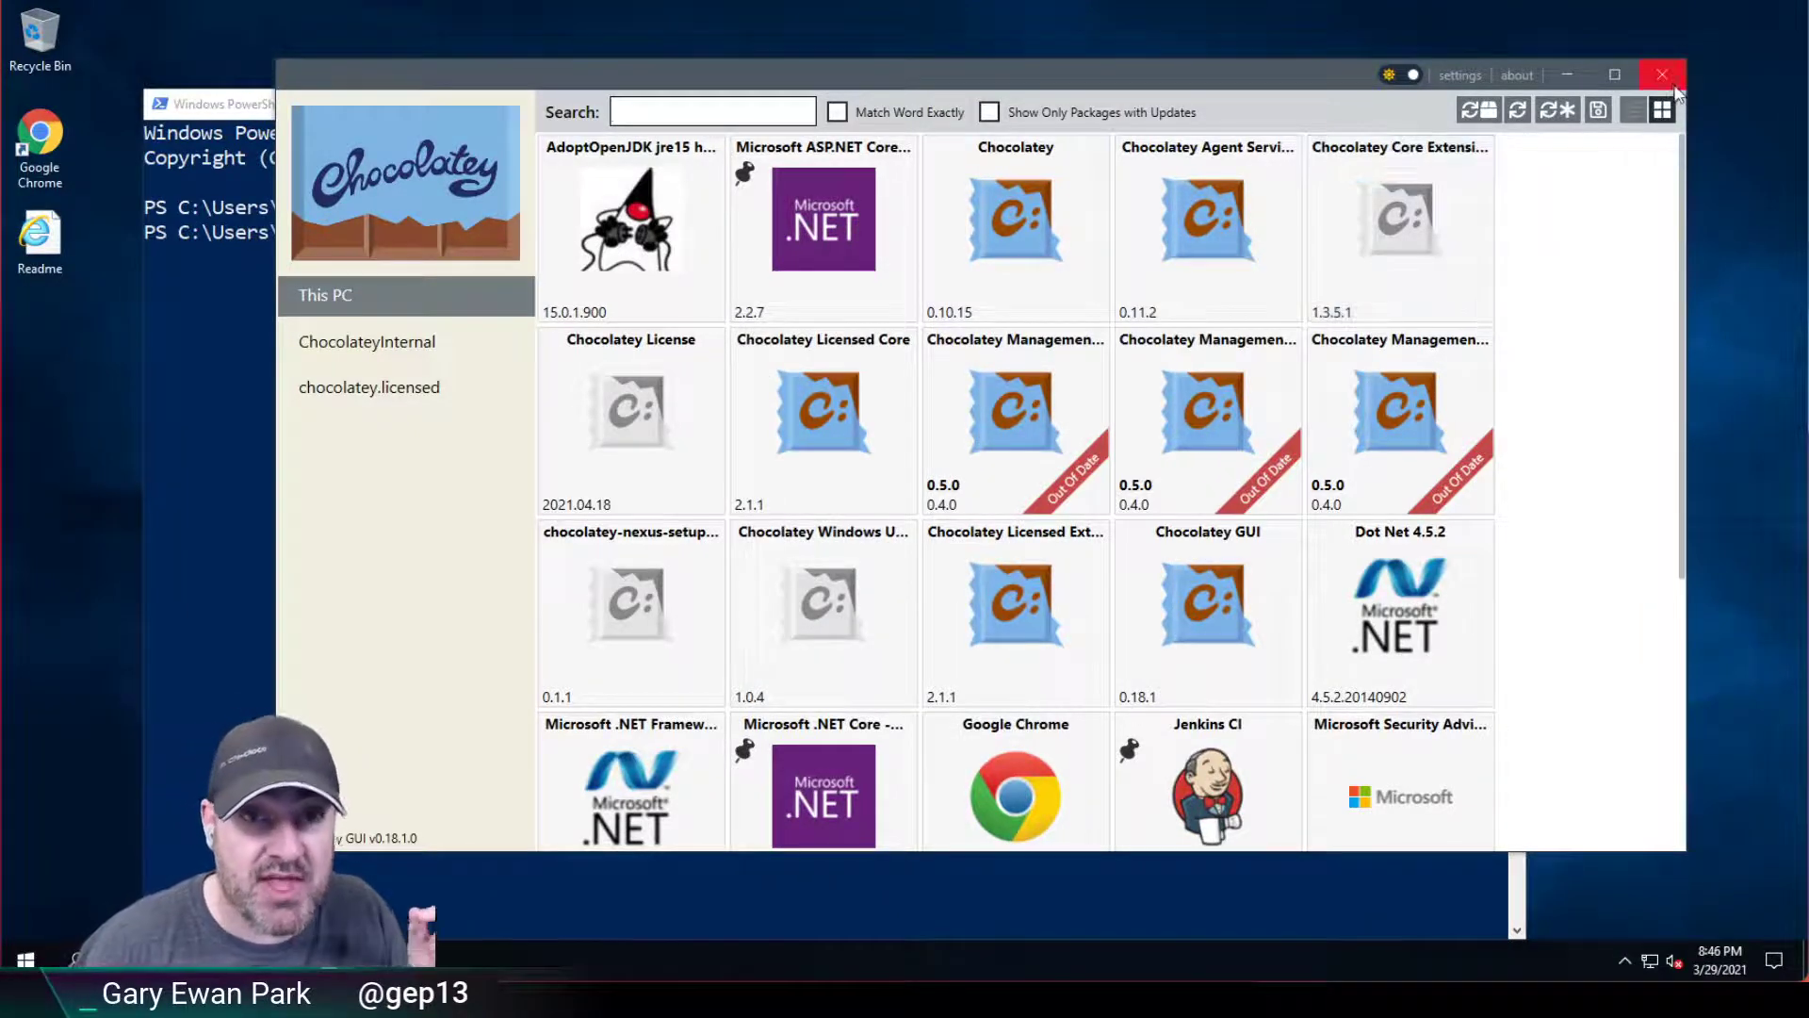
left_click(1663, 75)
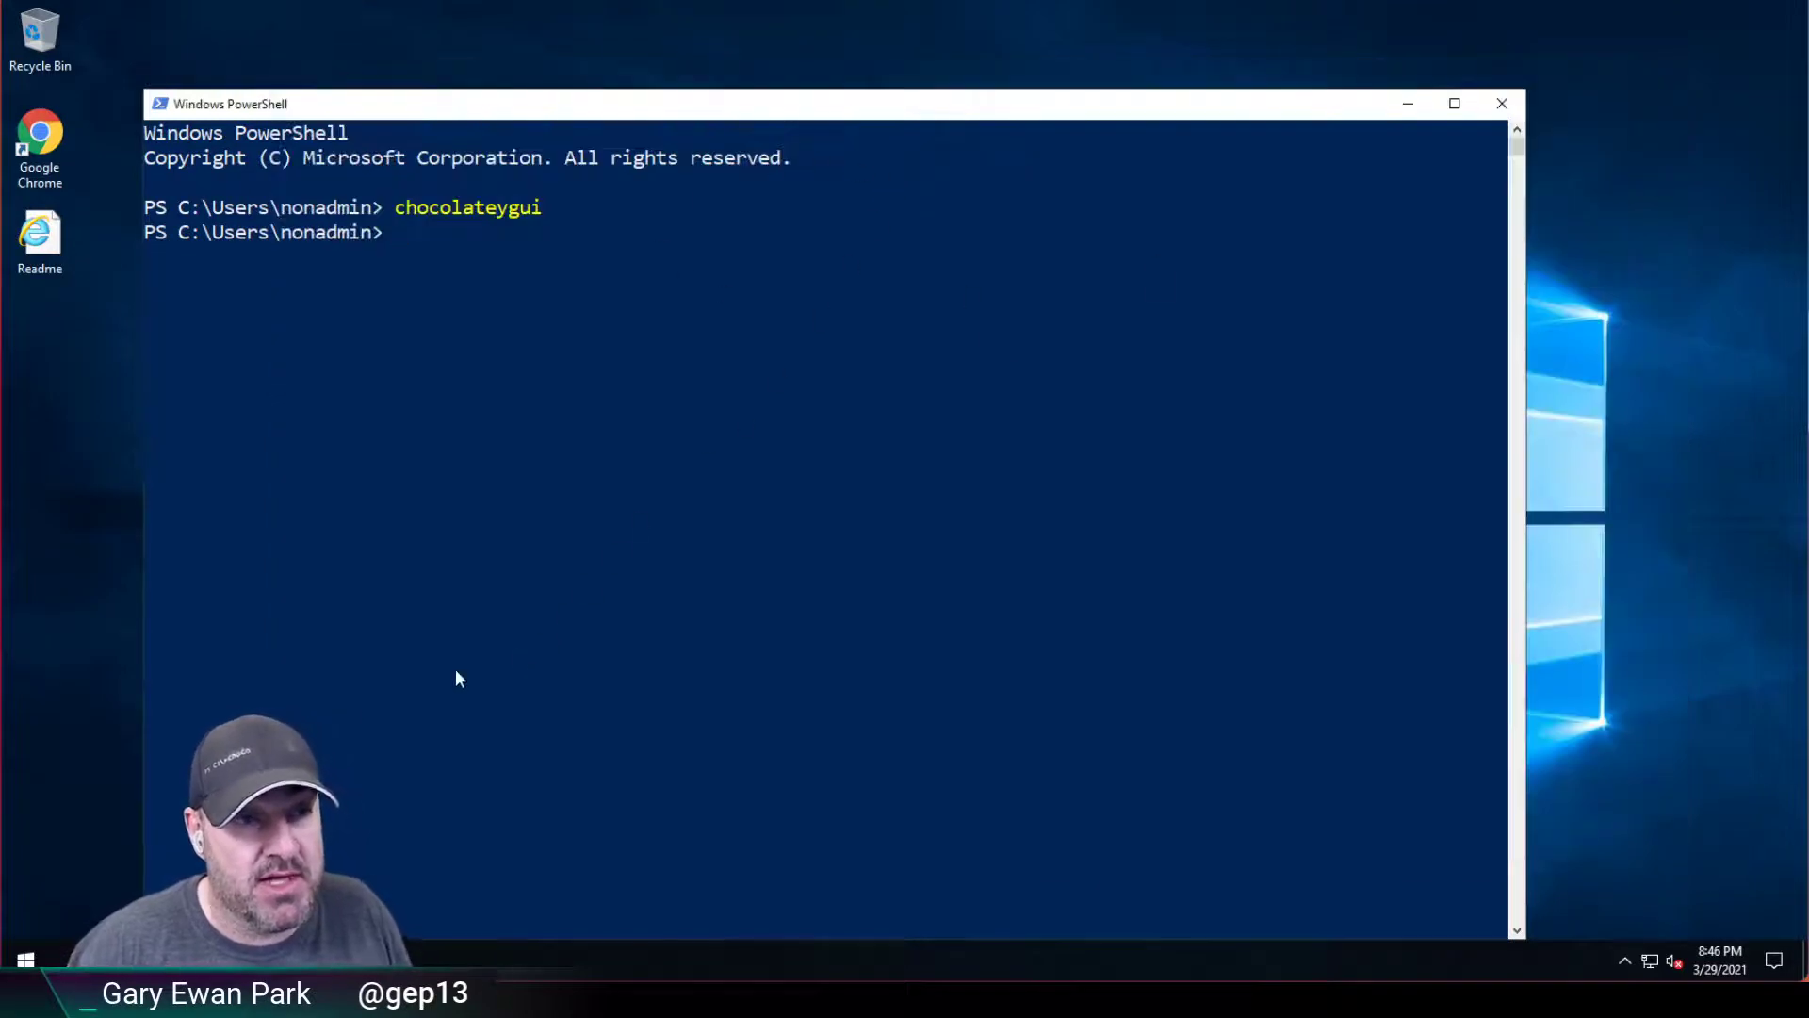
Sign out of the non-admin account and sign back in as Administrator with its password.
right_click(23, 959)
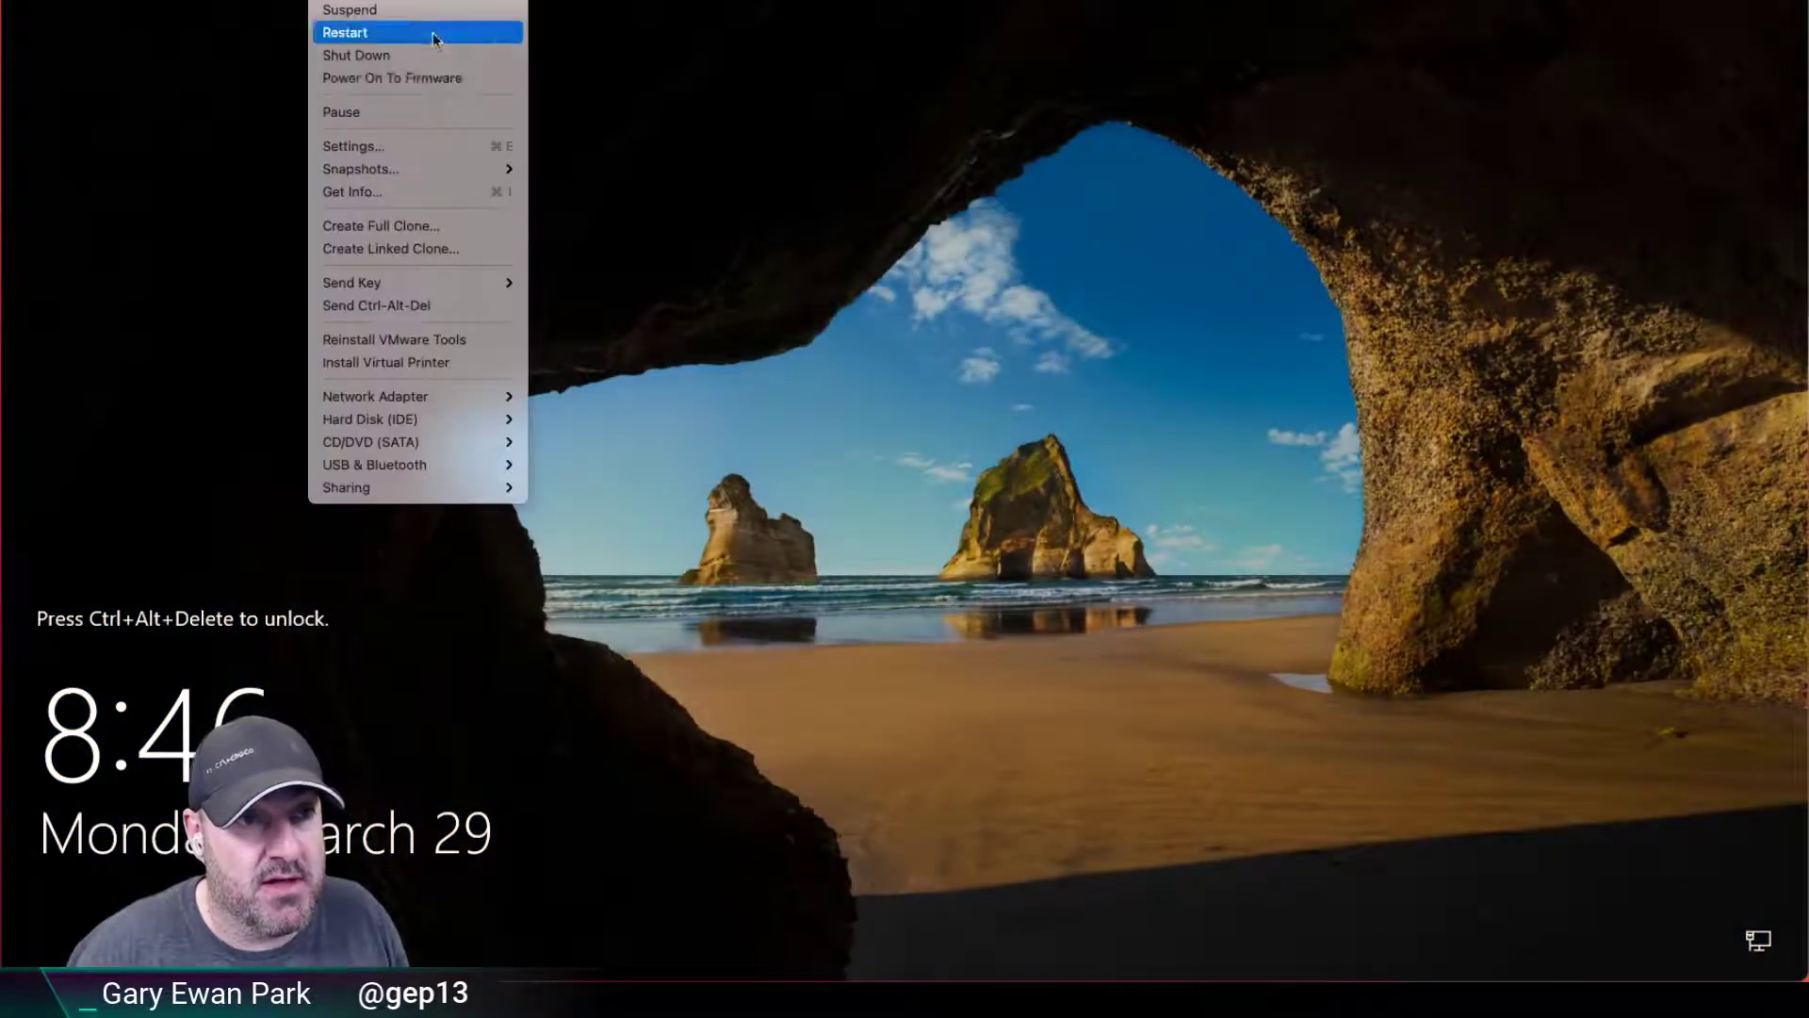
left_click(427, 308)
left_click(62, 922)
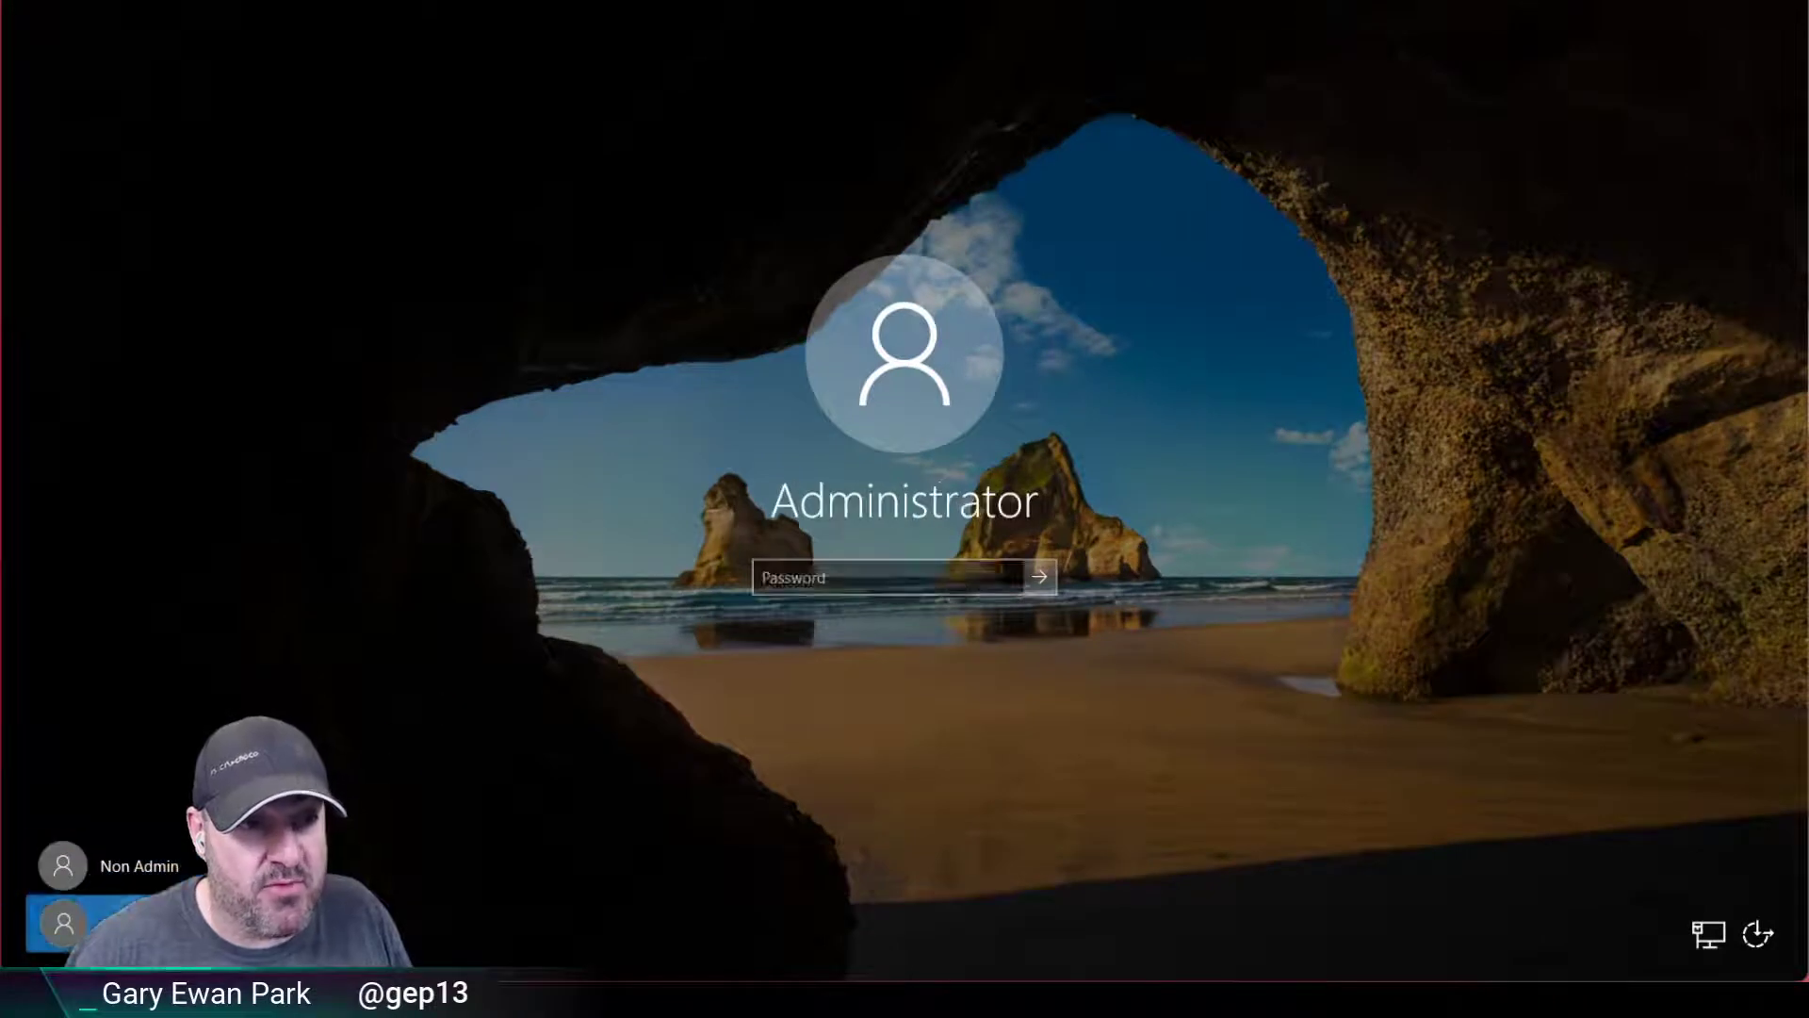
type("•")
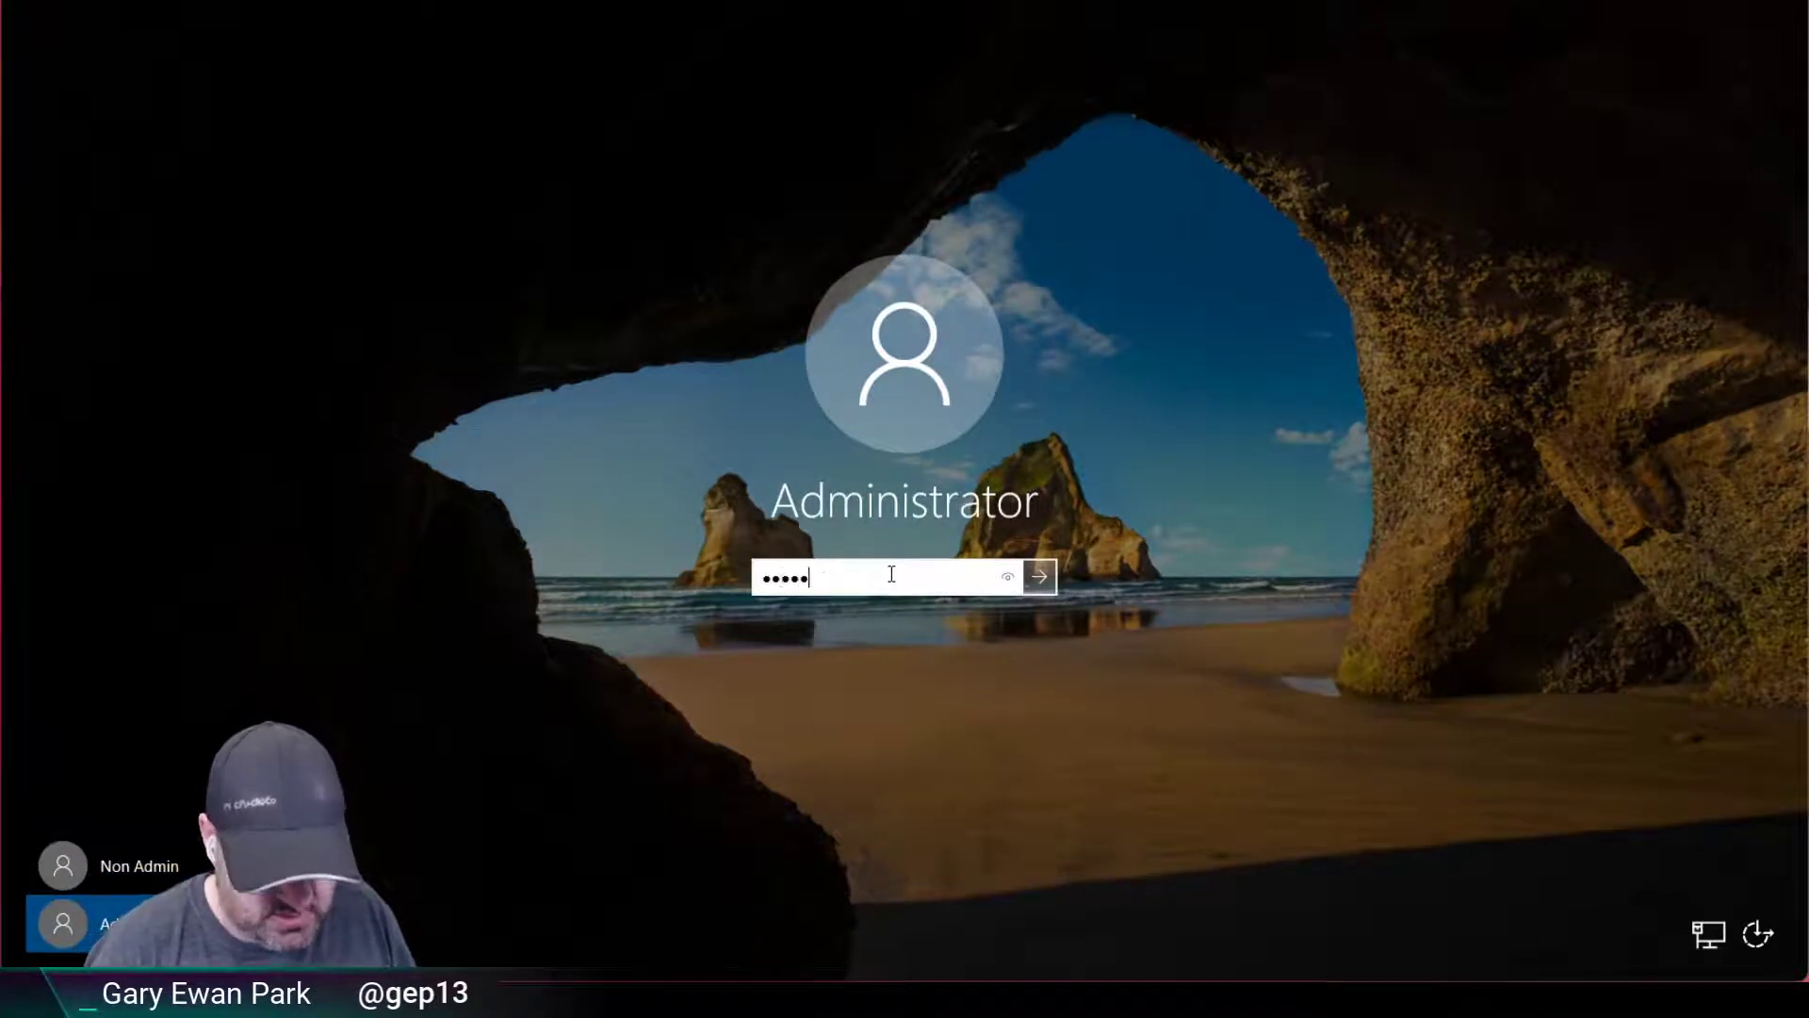
type("*****")
key("Return")
key("Return")
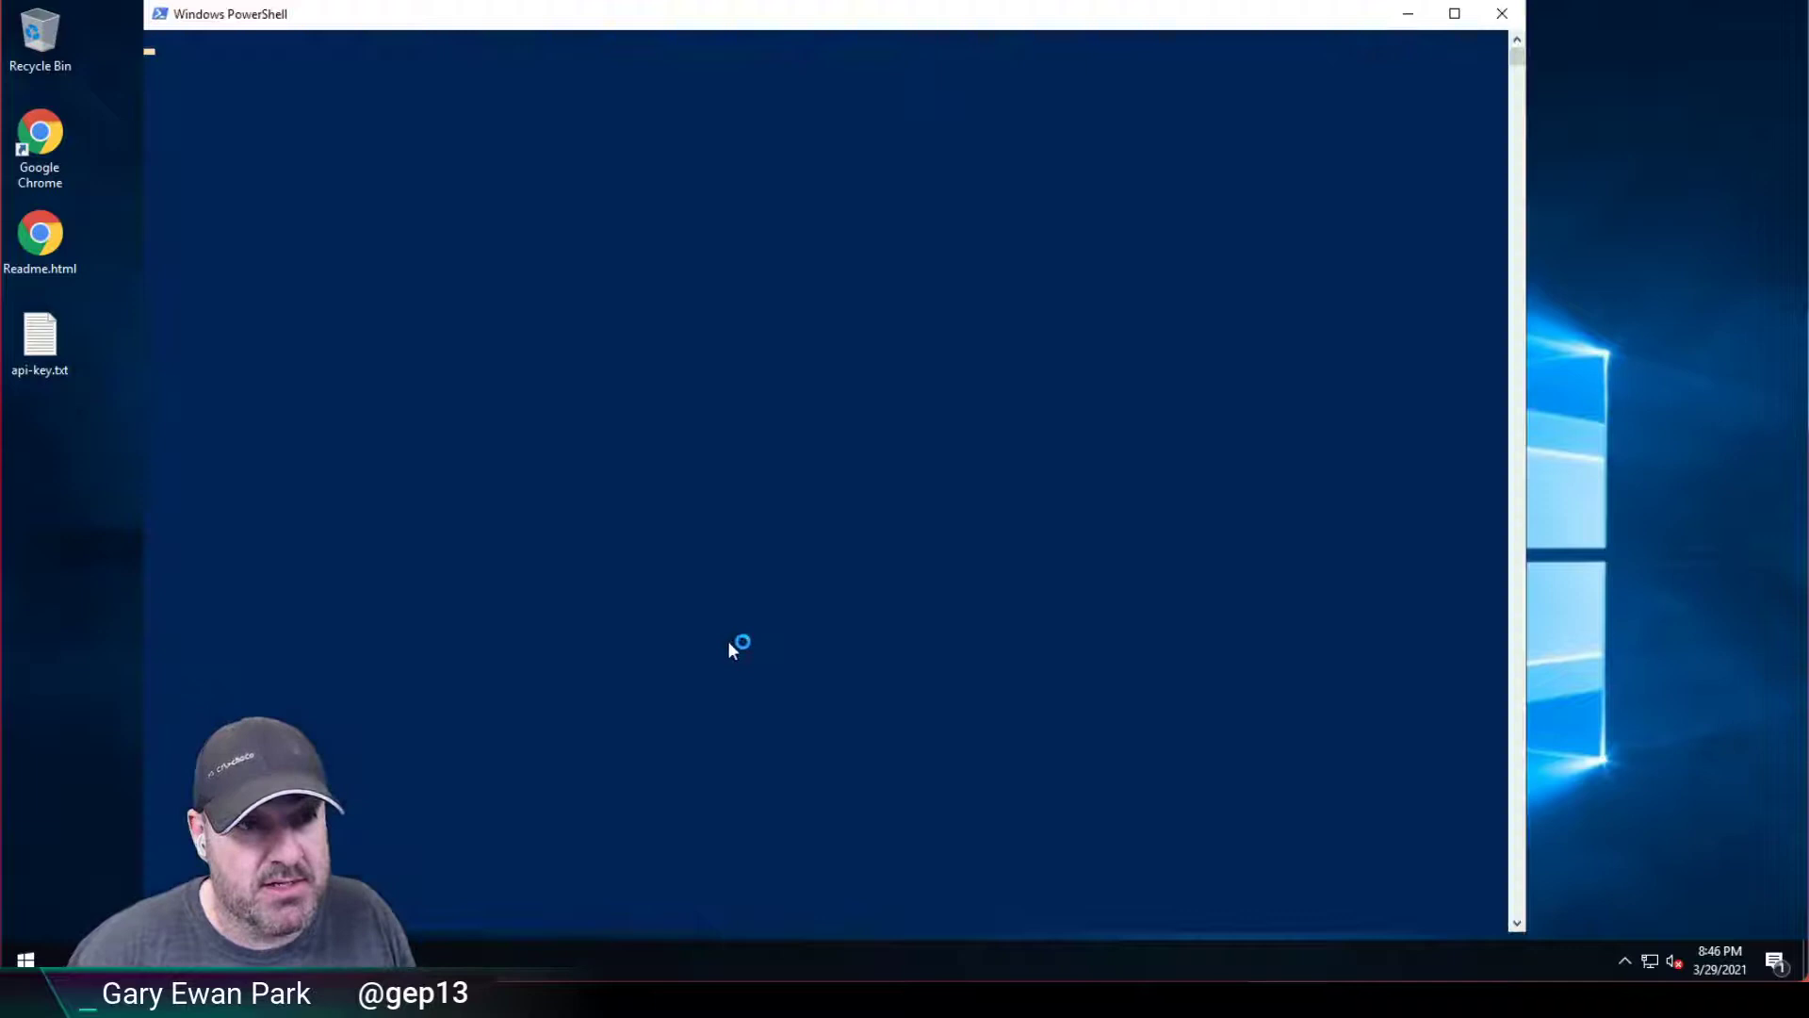
Run chocolateygui from the Administrator PowerShell to open its package tiles.
type("chocolateygui")
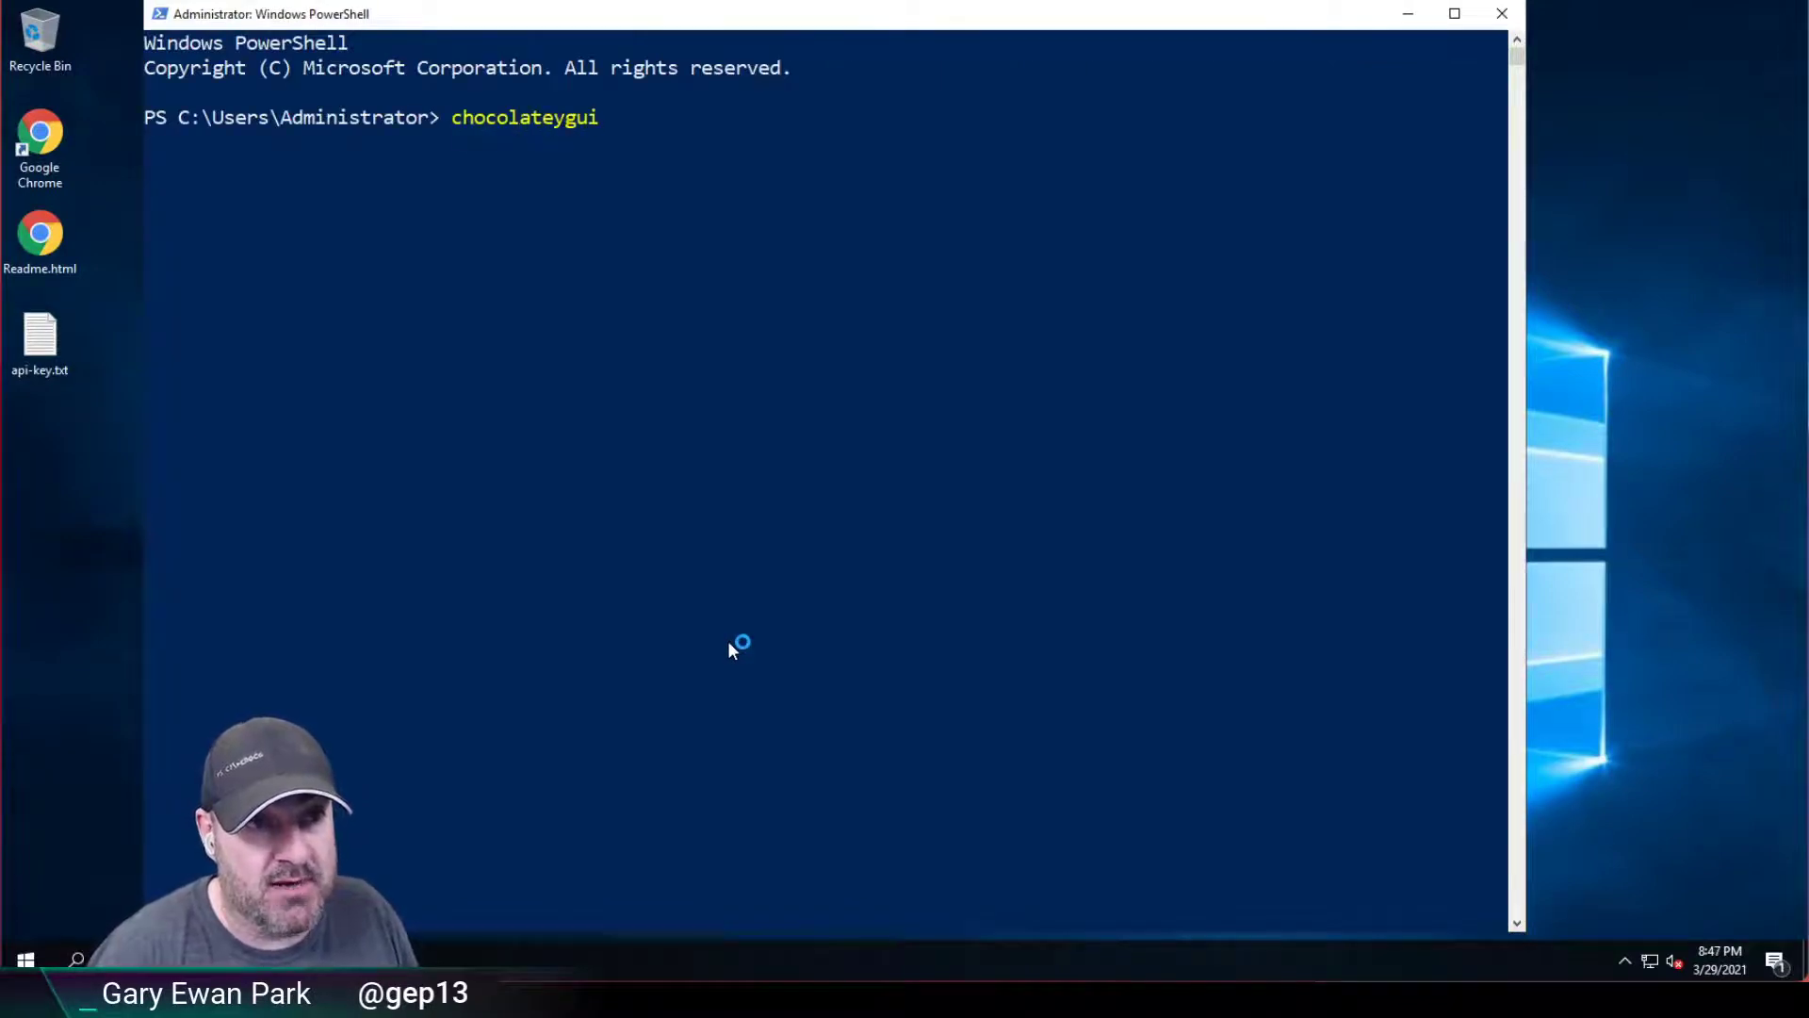
key("Return")
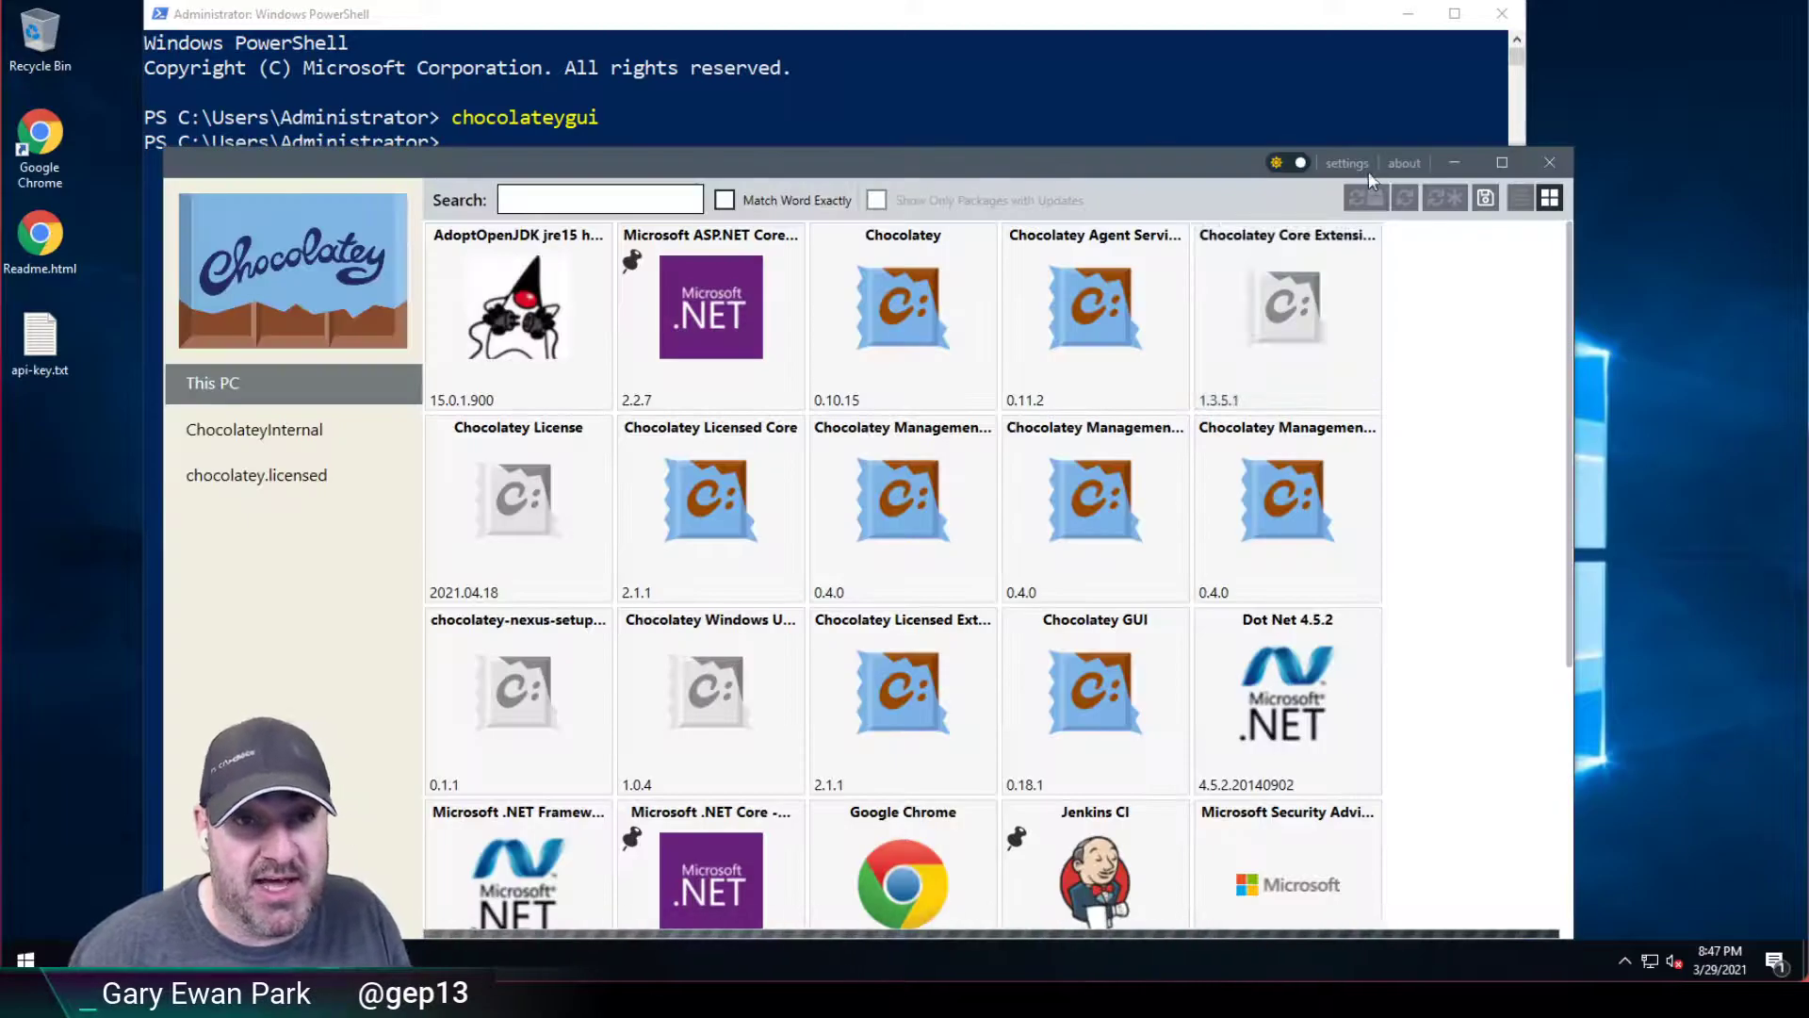
Turn on ShowConsoleOutput in settings, go back to the tiles, and dismiss the password-expiry notice.
left_click(1348, 164)
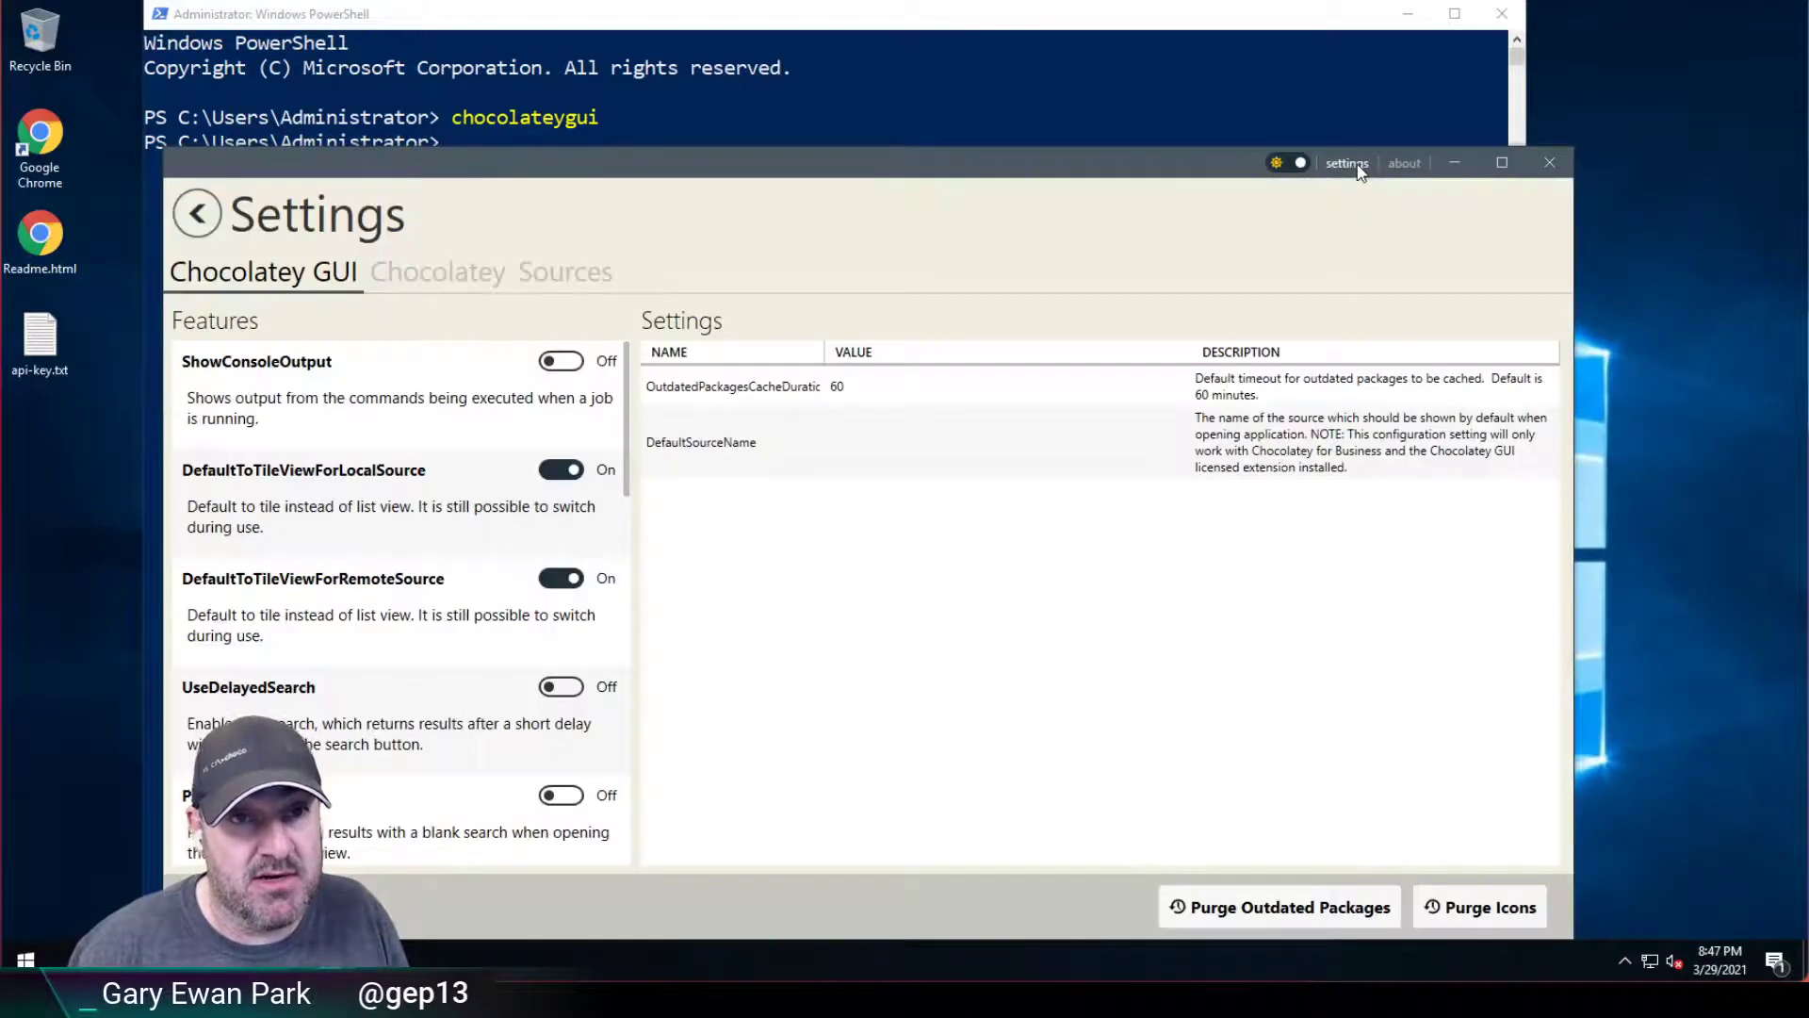
left_click(556, 364)
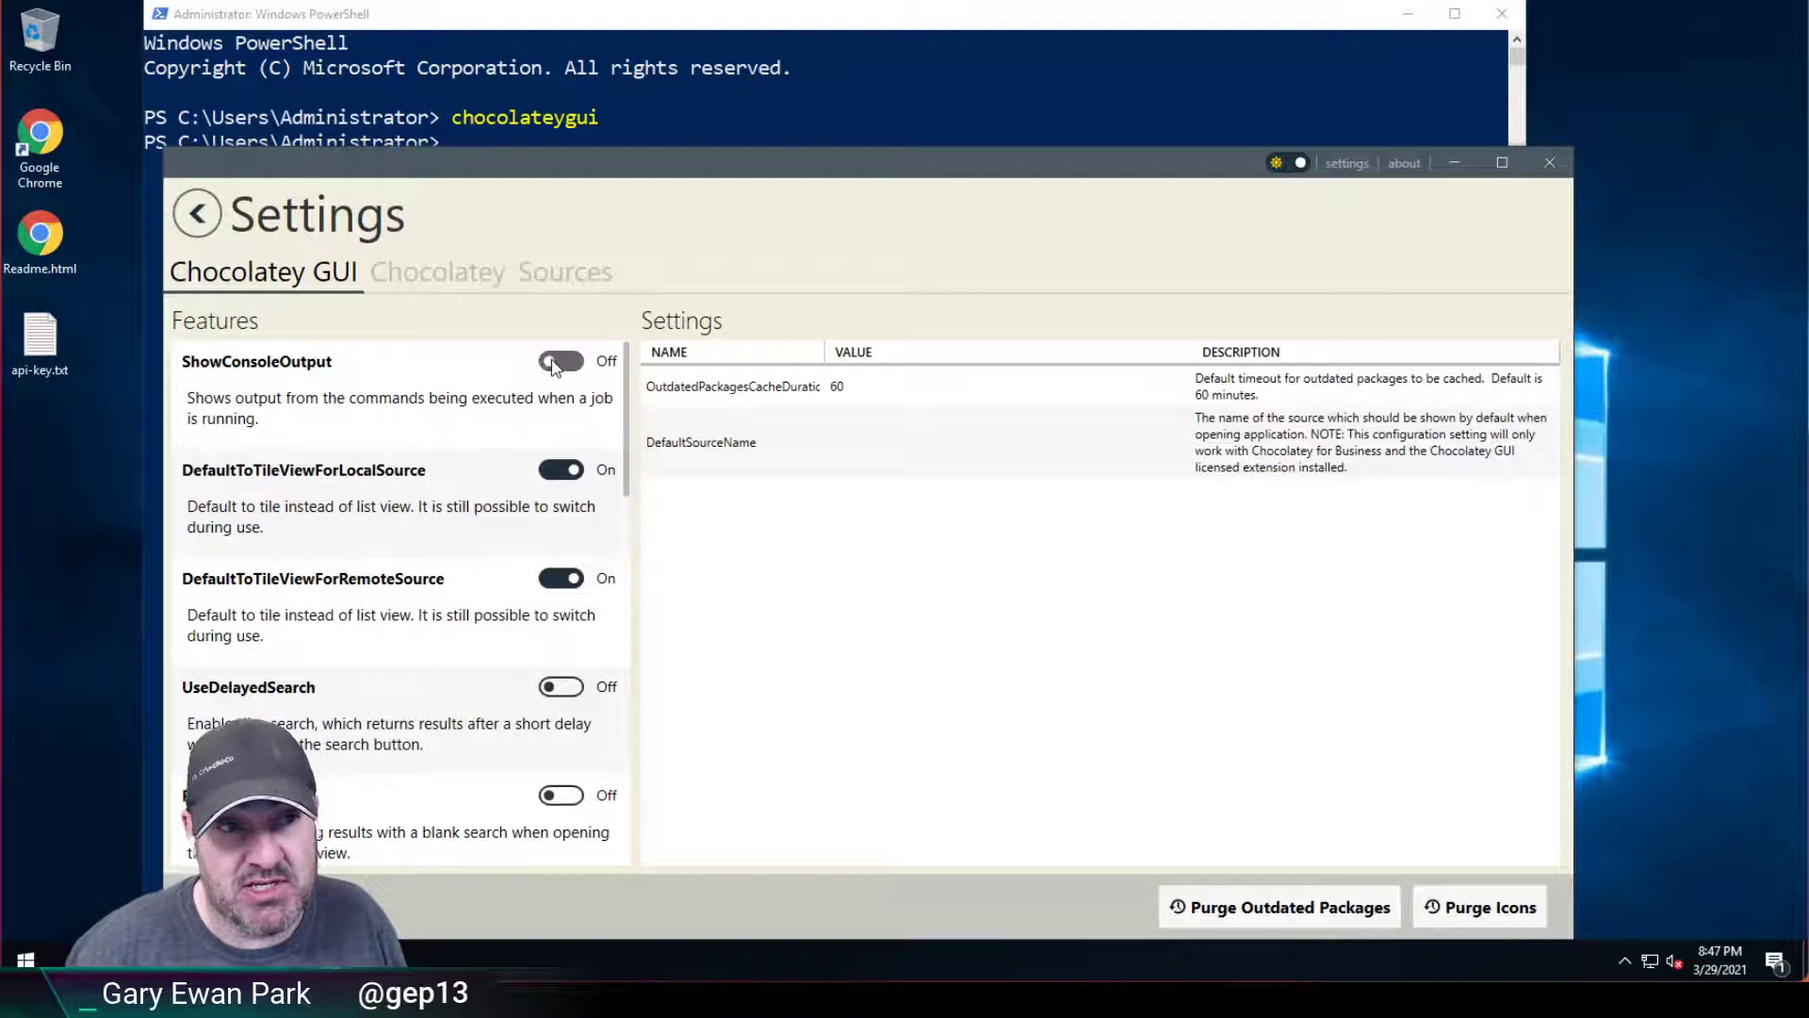
left_click(199, 211)
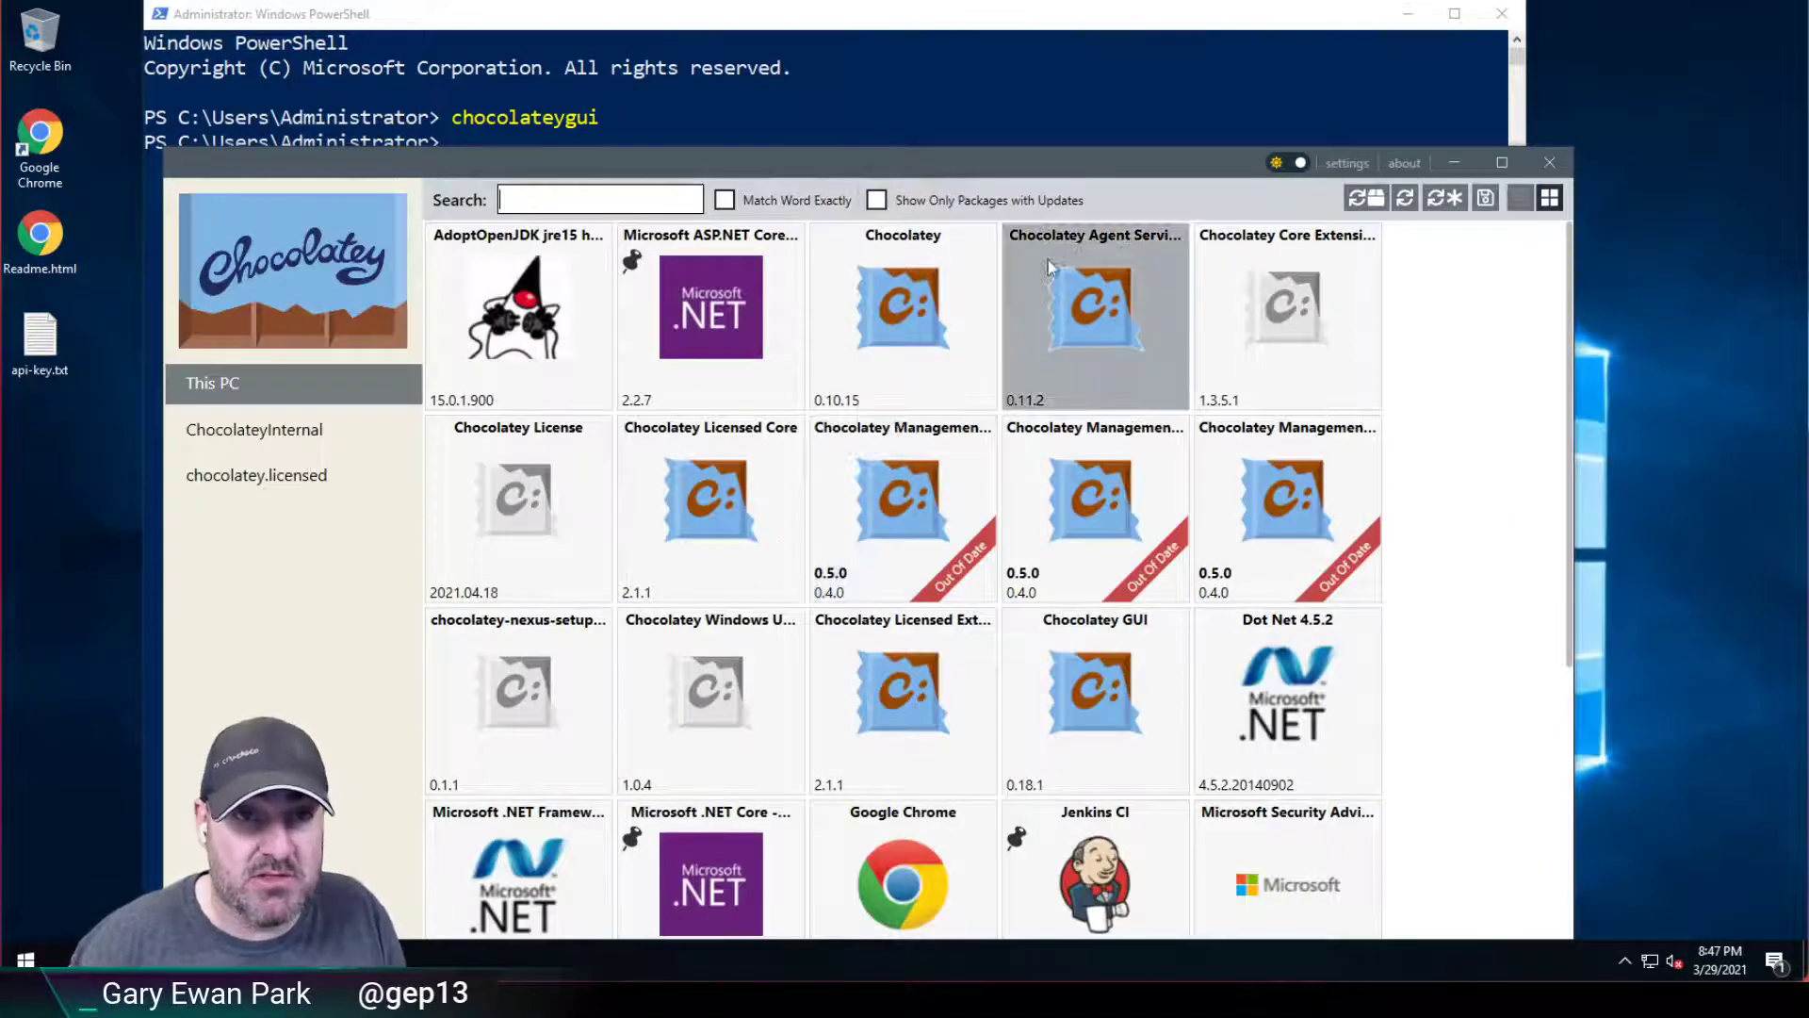
left_click_drag(1029, 156, 1069, 114)
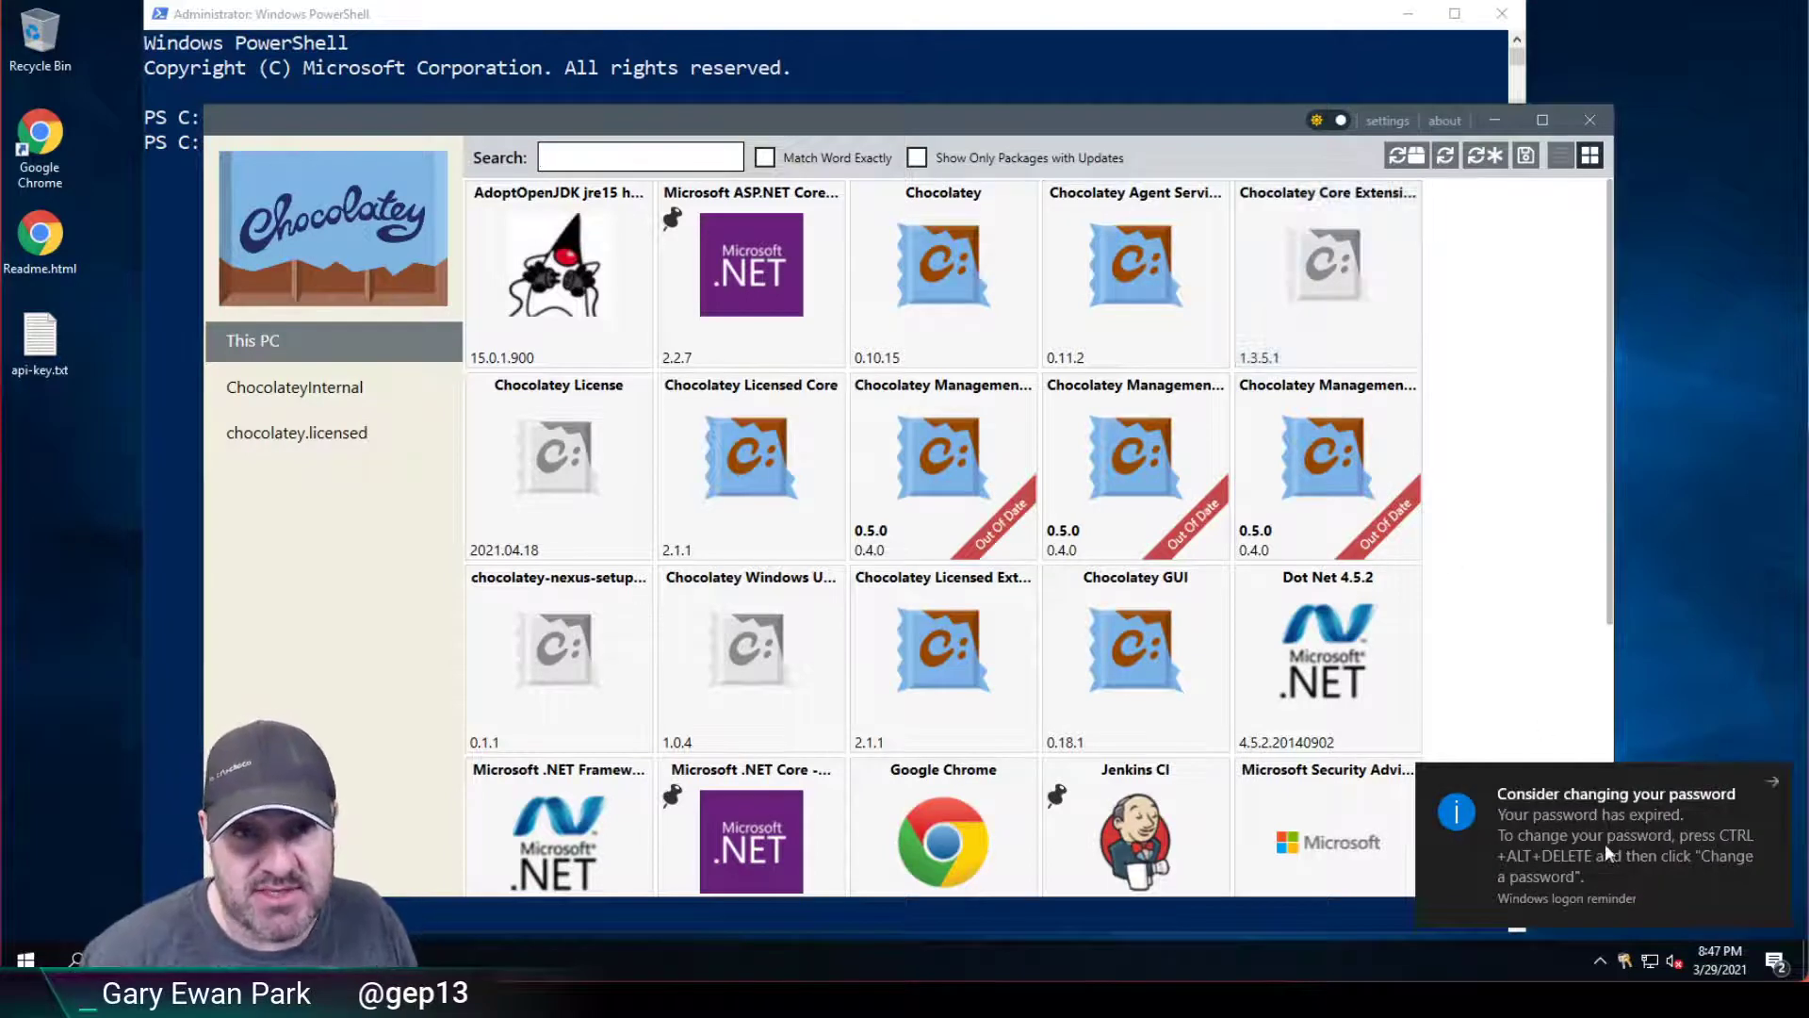
left_click(1775, 778)
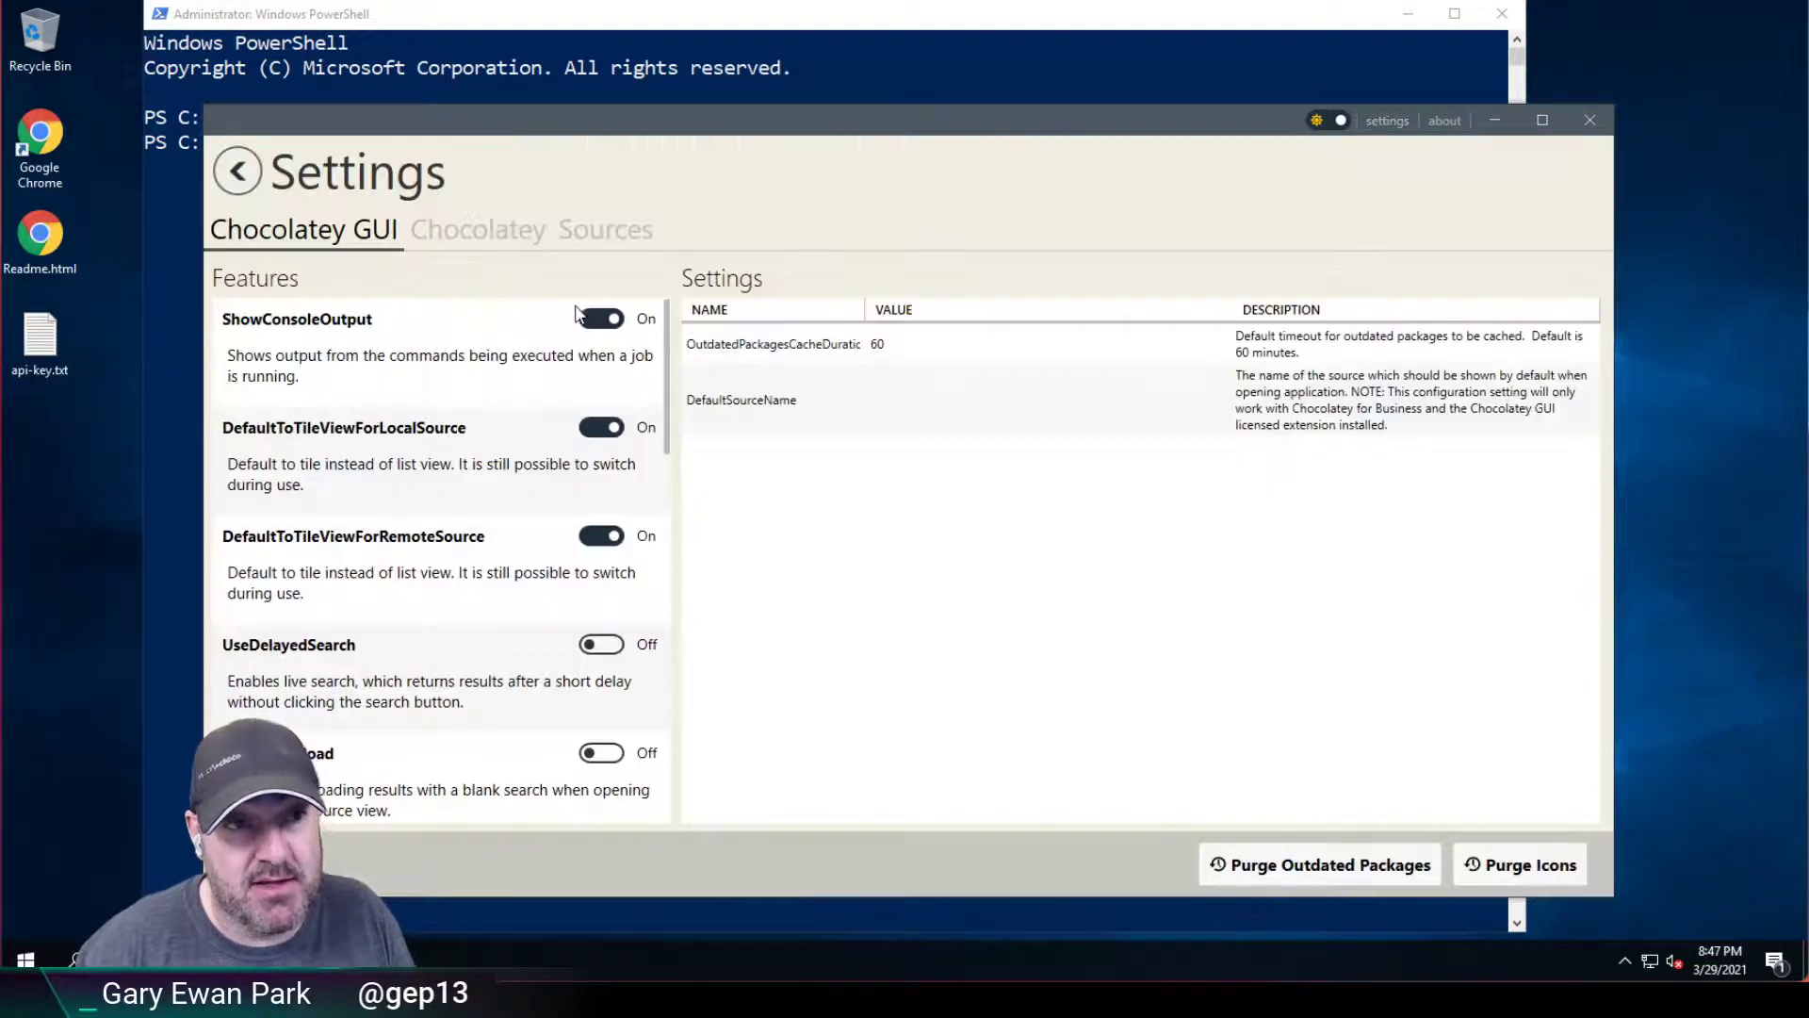
Reopen Chocolatey GUI Settings and open the C: drive in a new File Explorer window.
left_click(579, 312)
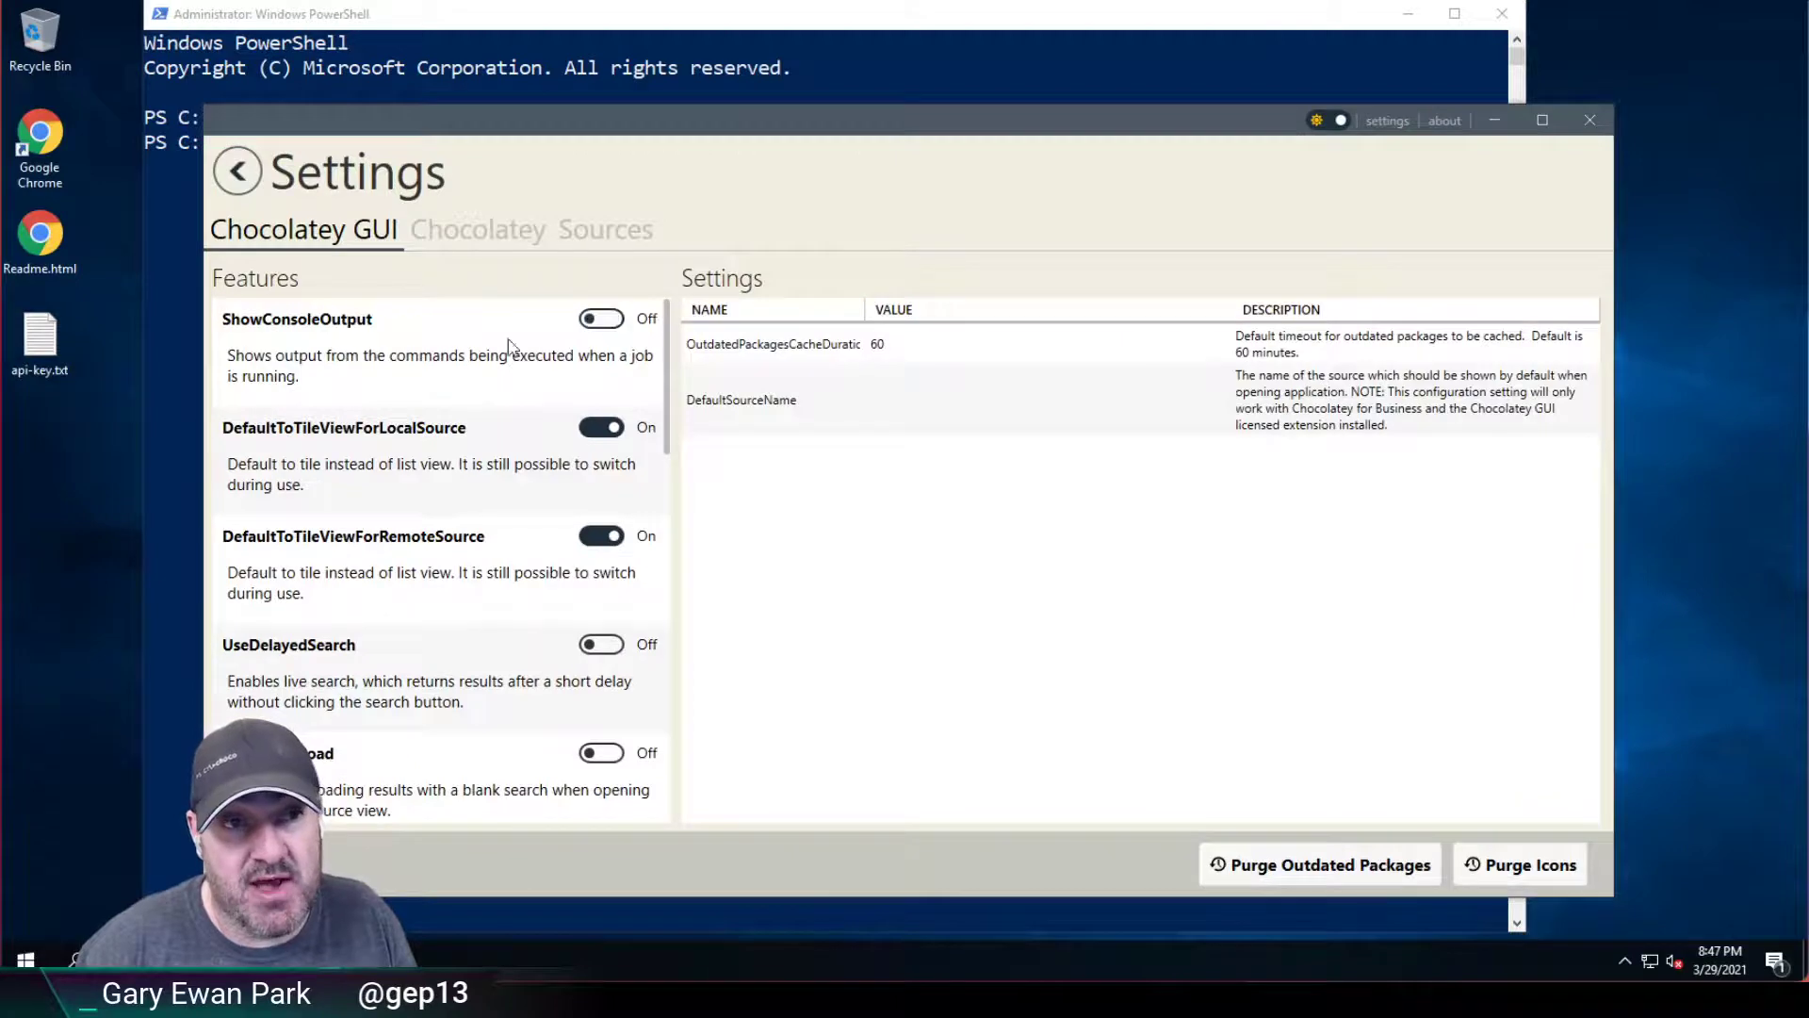
key("super+e")
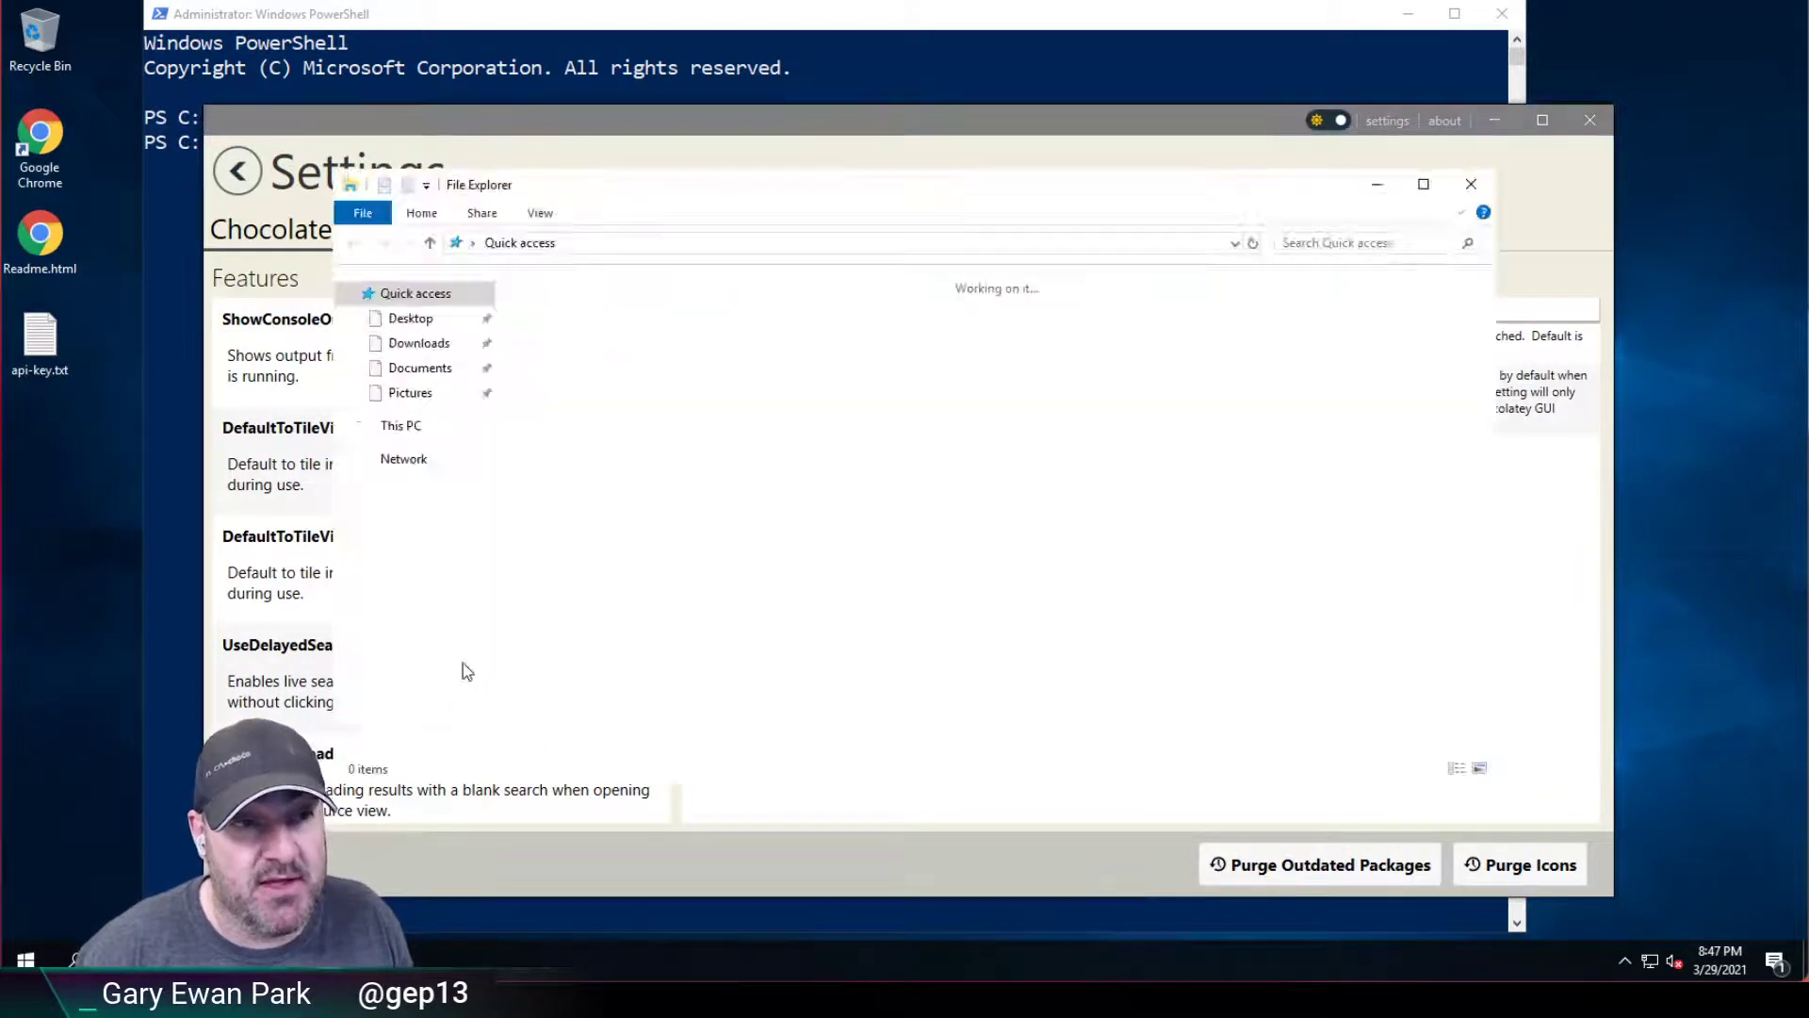
left_click(400, 426)
left_click(657, 526)
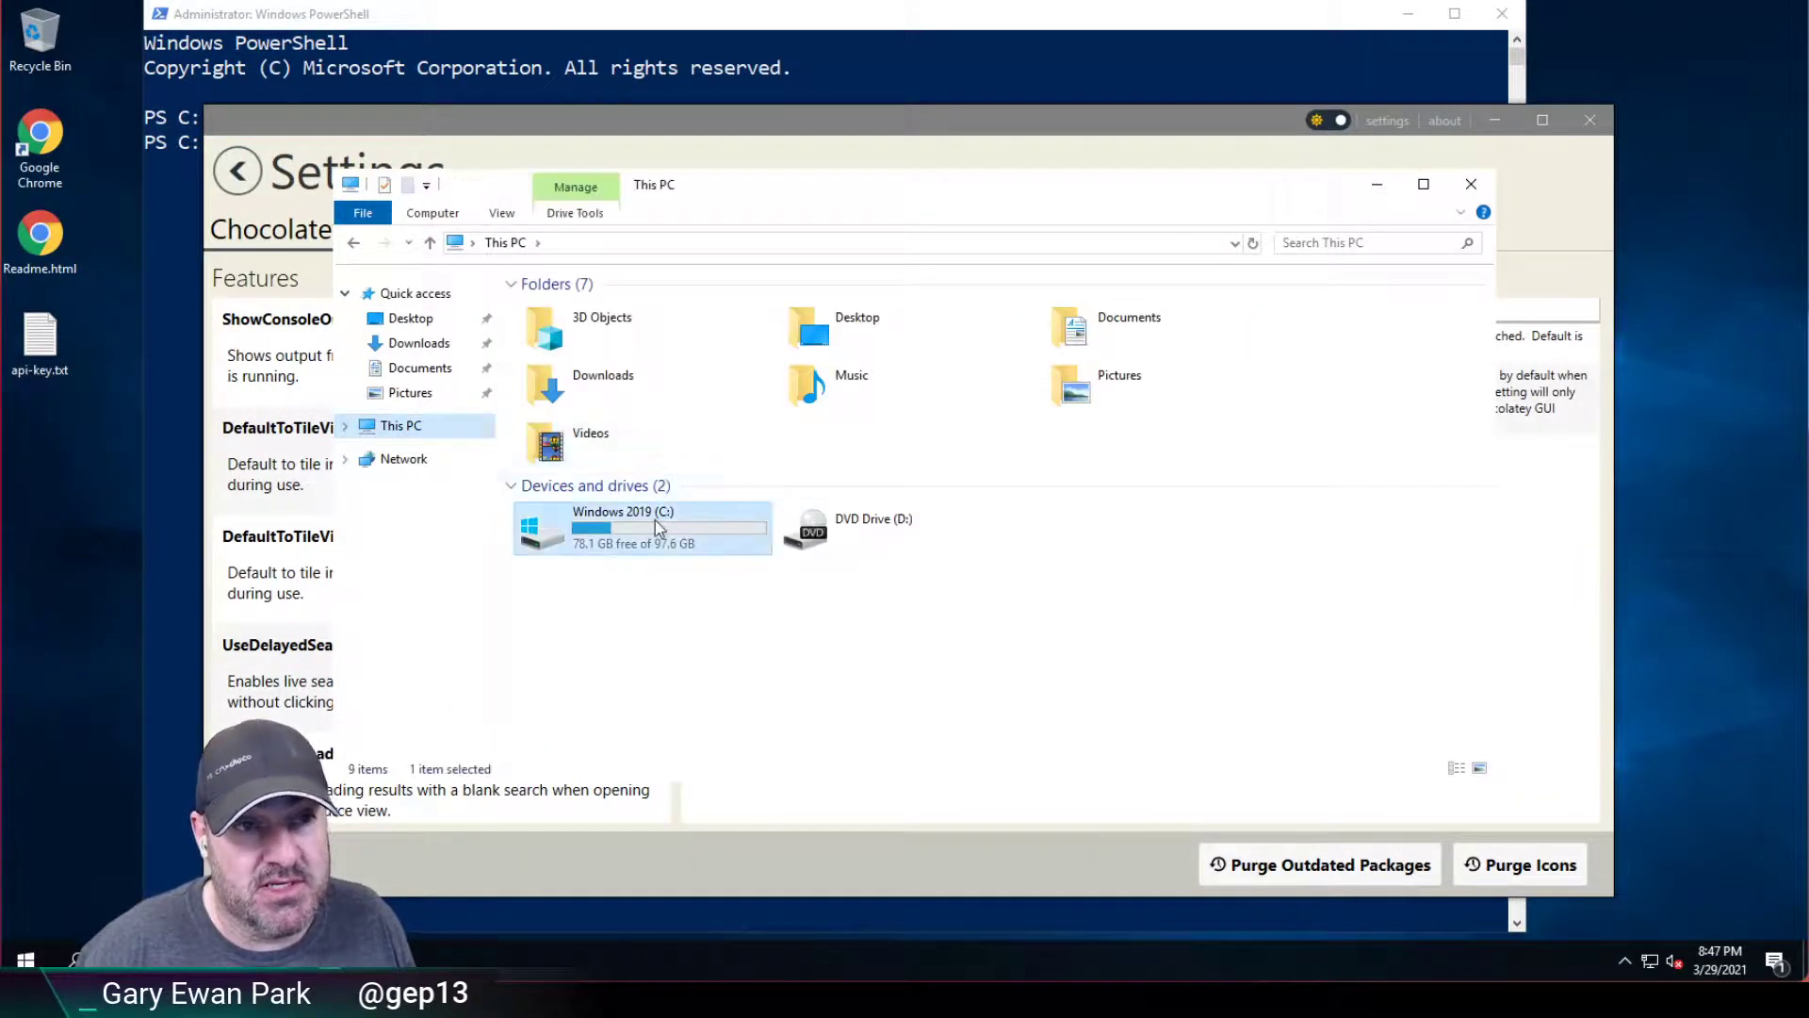
double_click(654, 521)
Browse to ProgramData\Chocolatey GUI\Config to find data.db, then return to Chocolatey GUI.
double_click(609, 418)
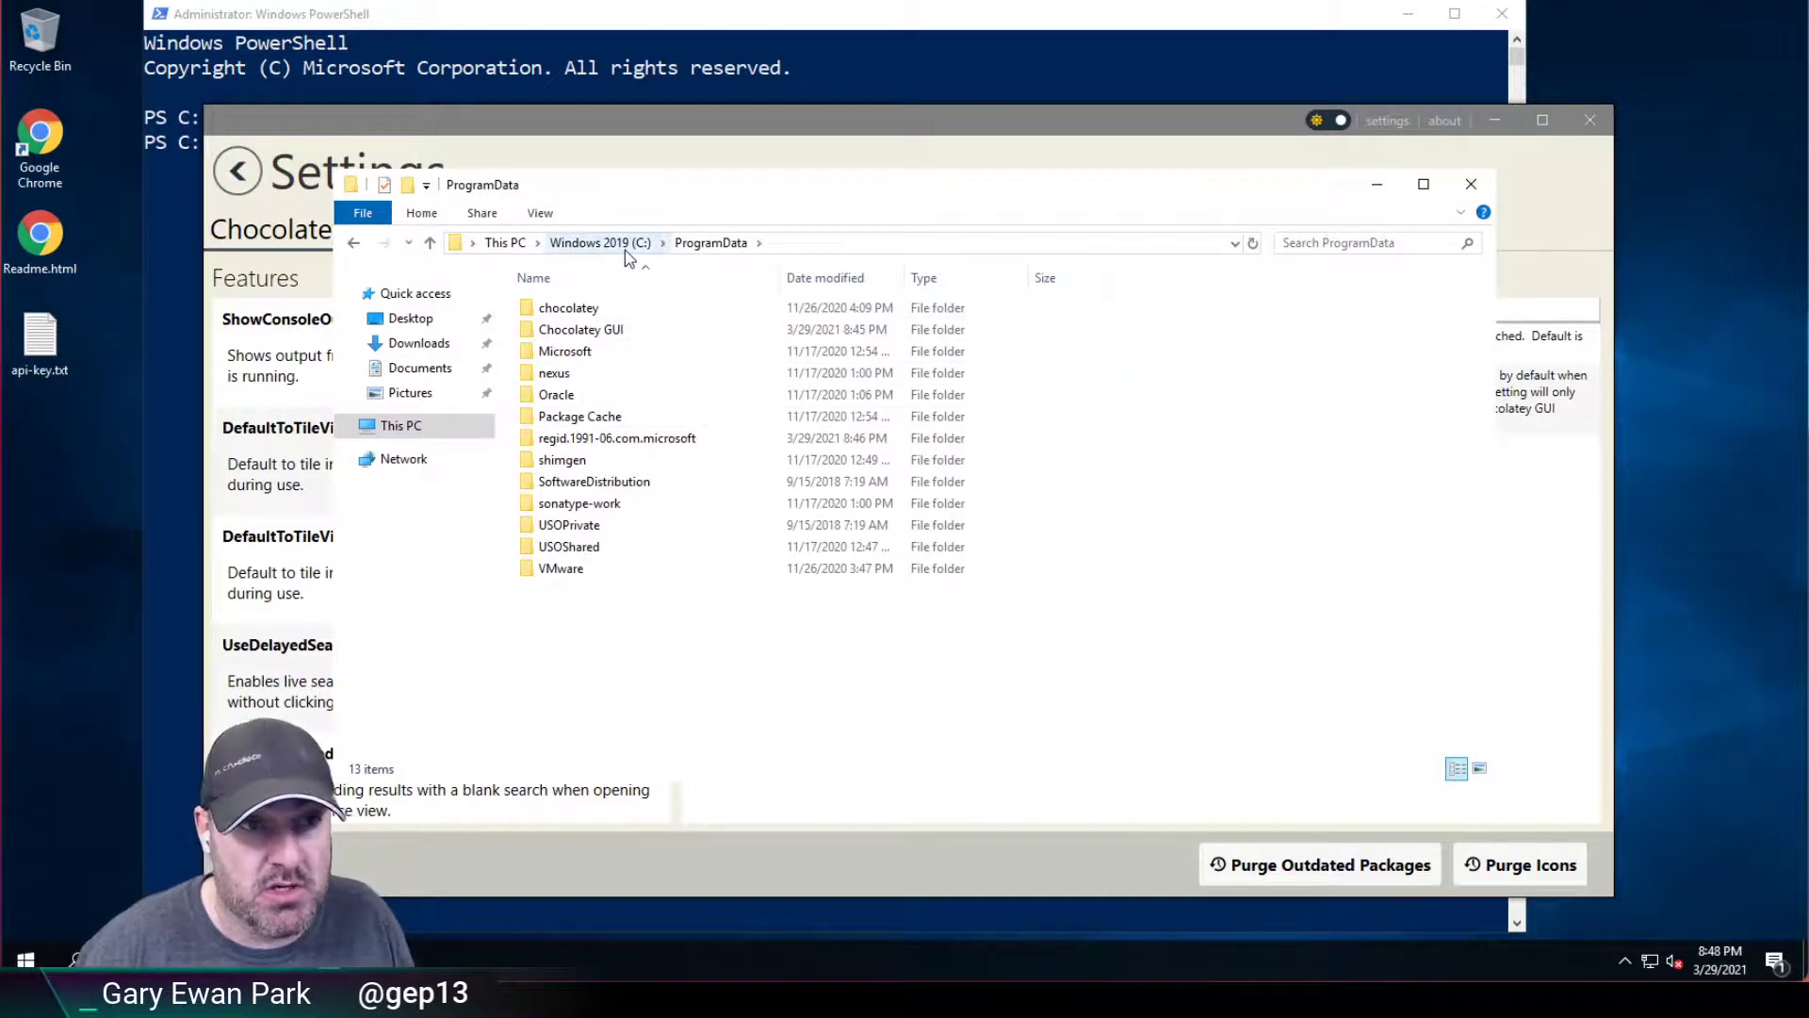
double_click(594, 330)
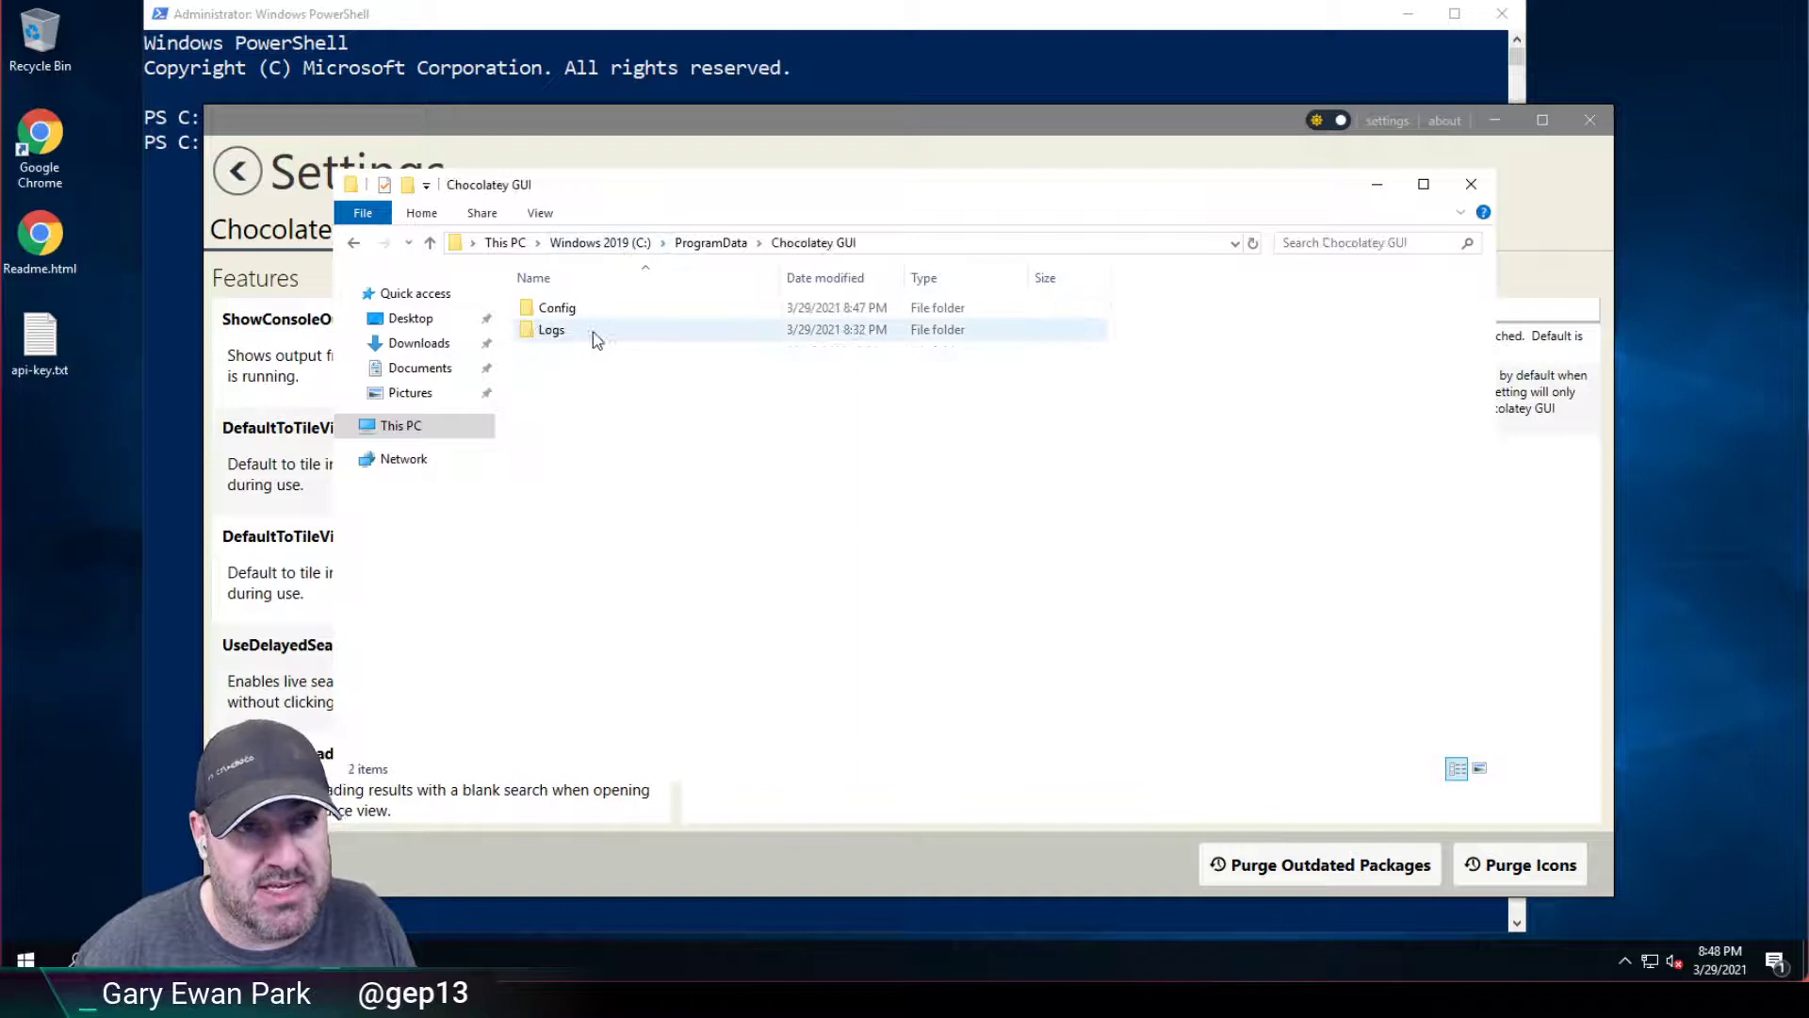
double_click(574, 319)
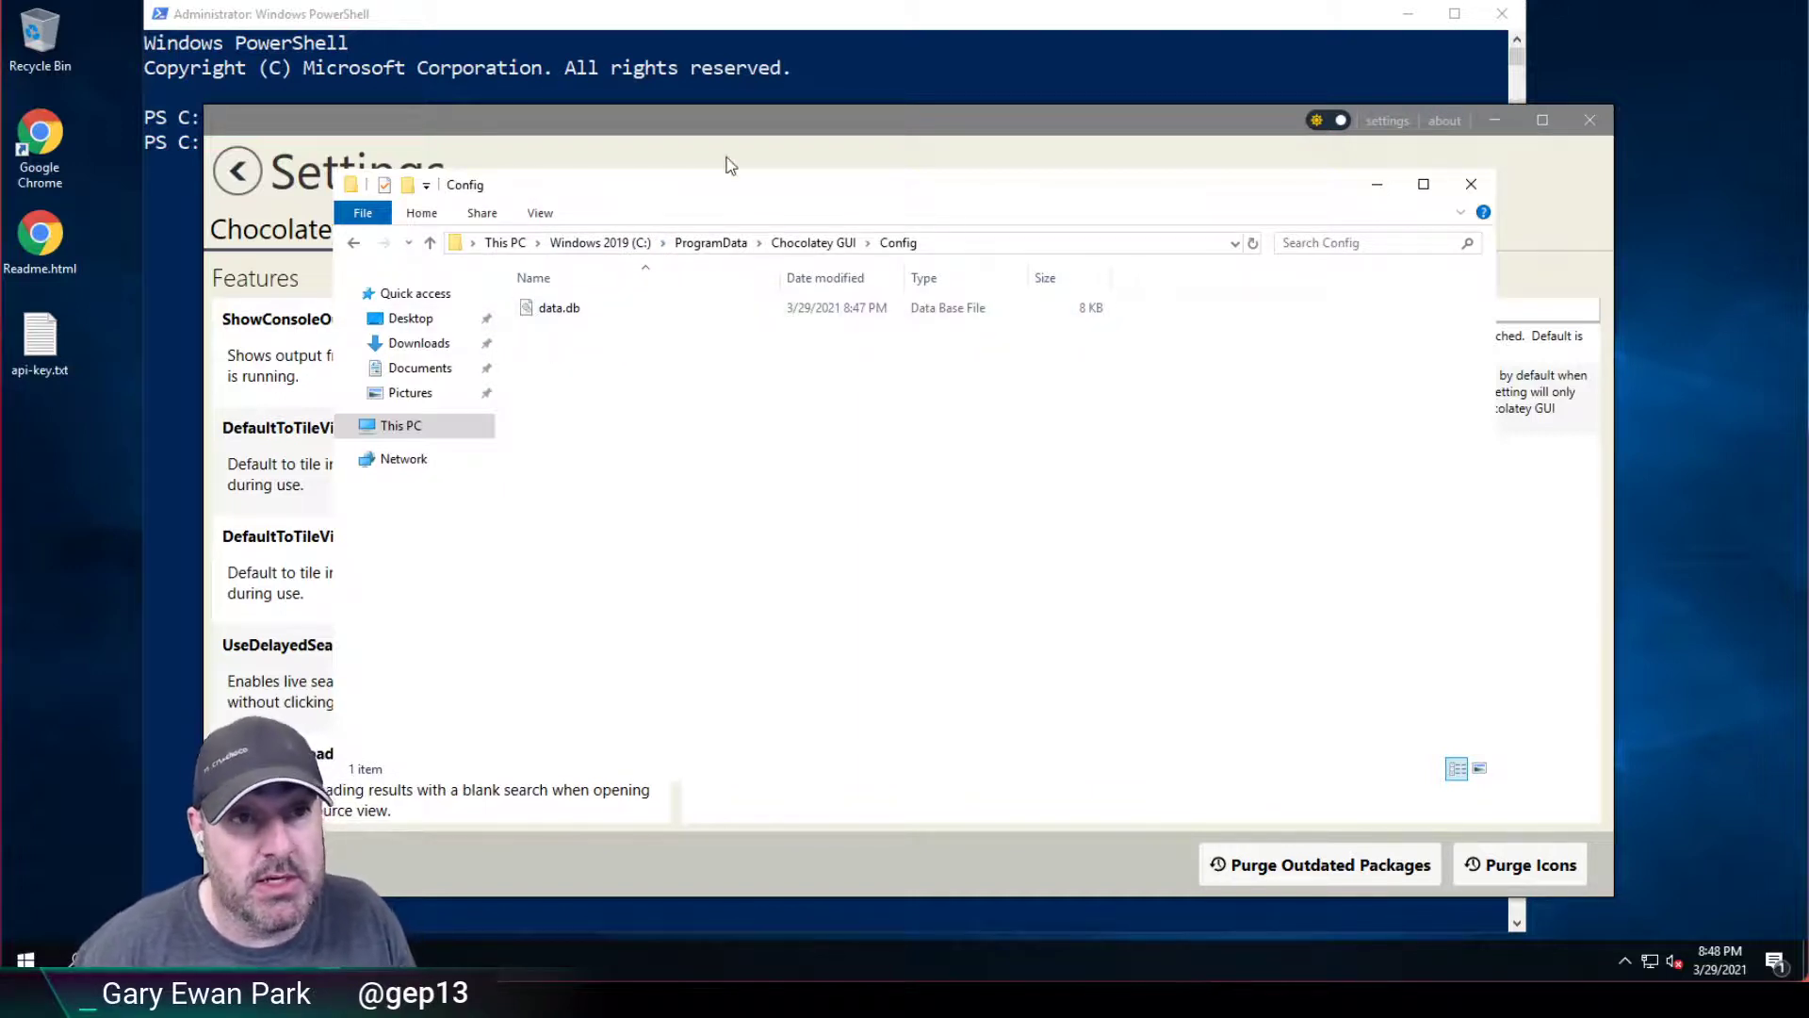
left_click(739, 129)
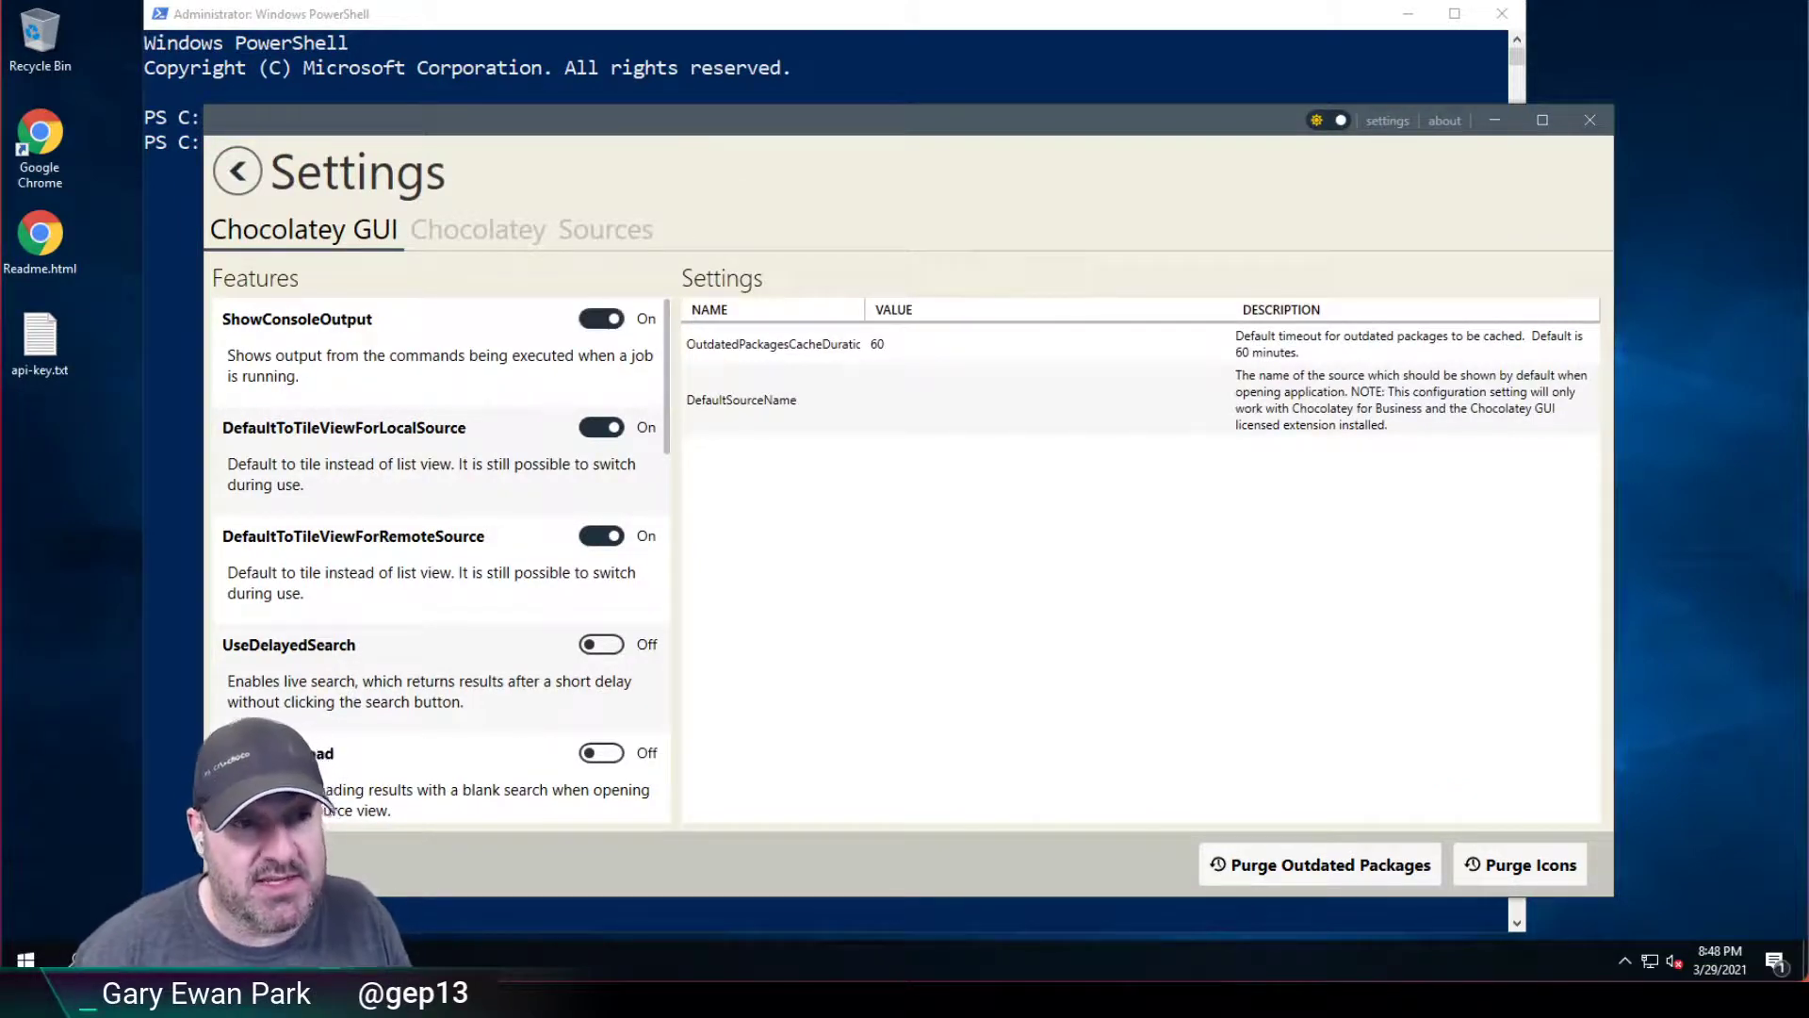
Bring the Config folder window holding data.db (8 KB) back in front from the taskbar.
mouse_move(226, 959)
left_click(162, 838)
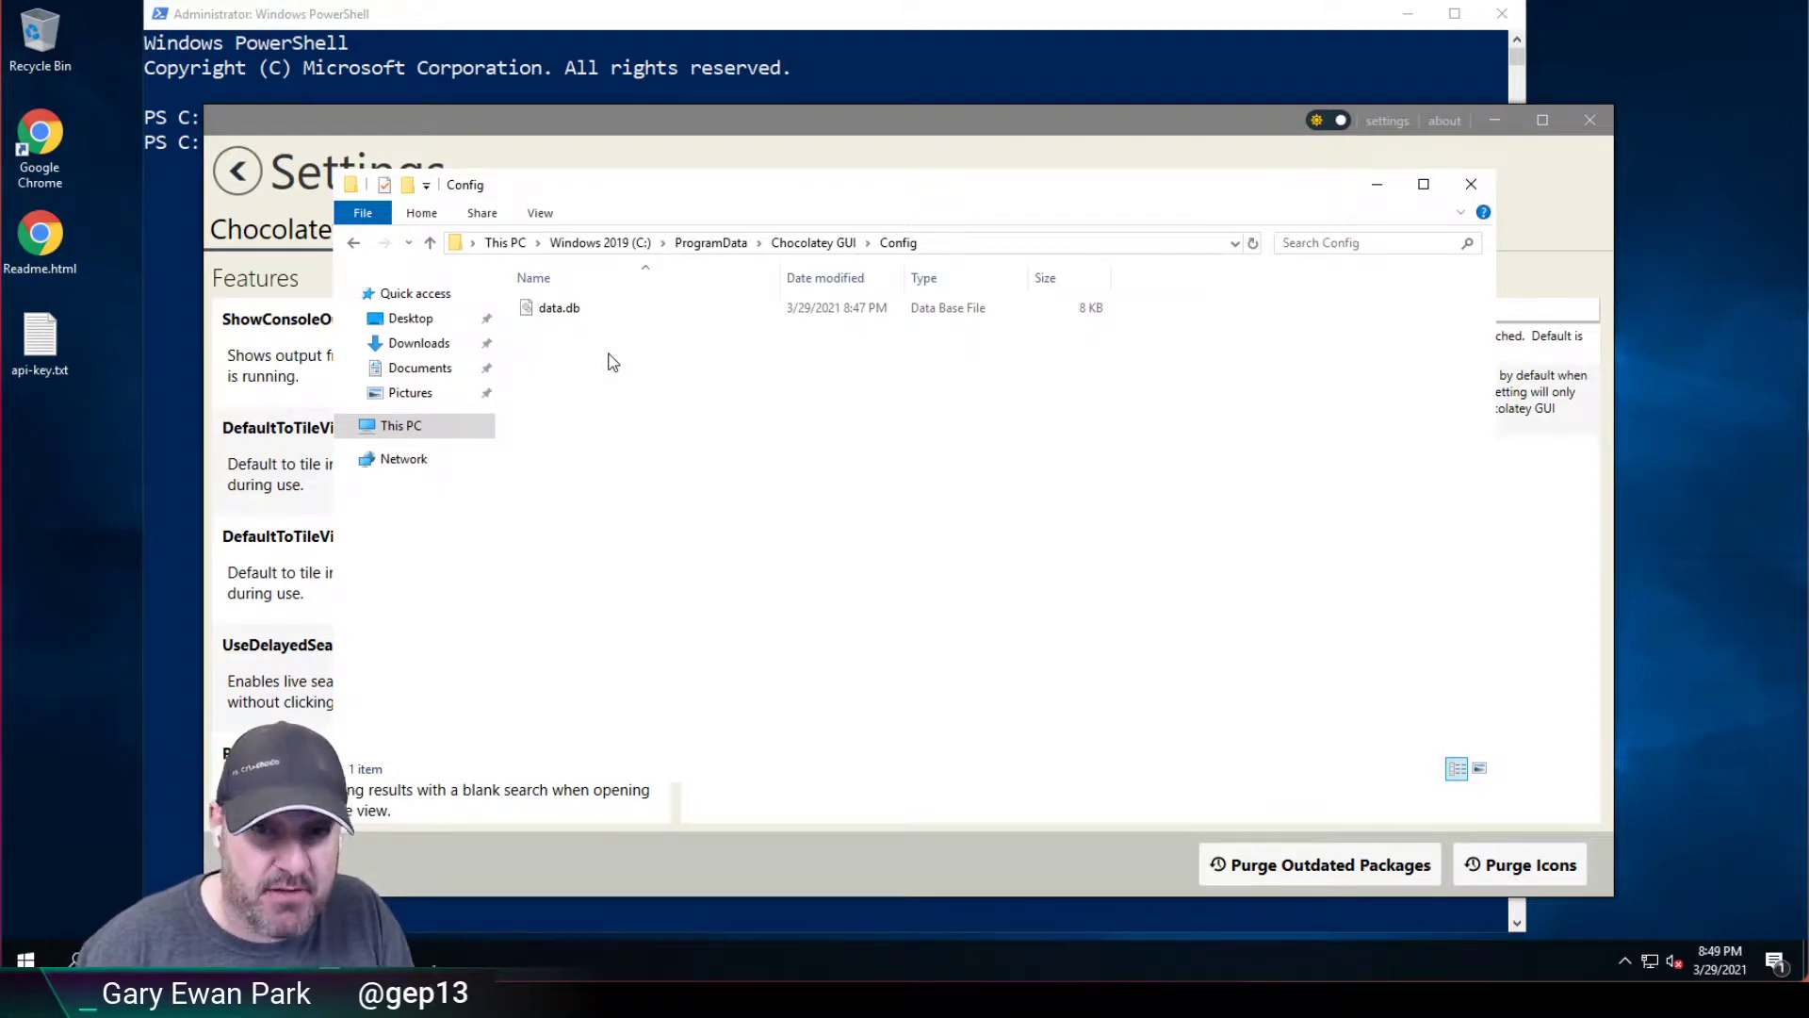
Close the File Explorer Config window to return to Chocolatey GUI's Settings page.
left_click(1471, 184)
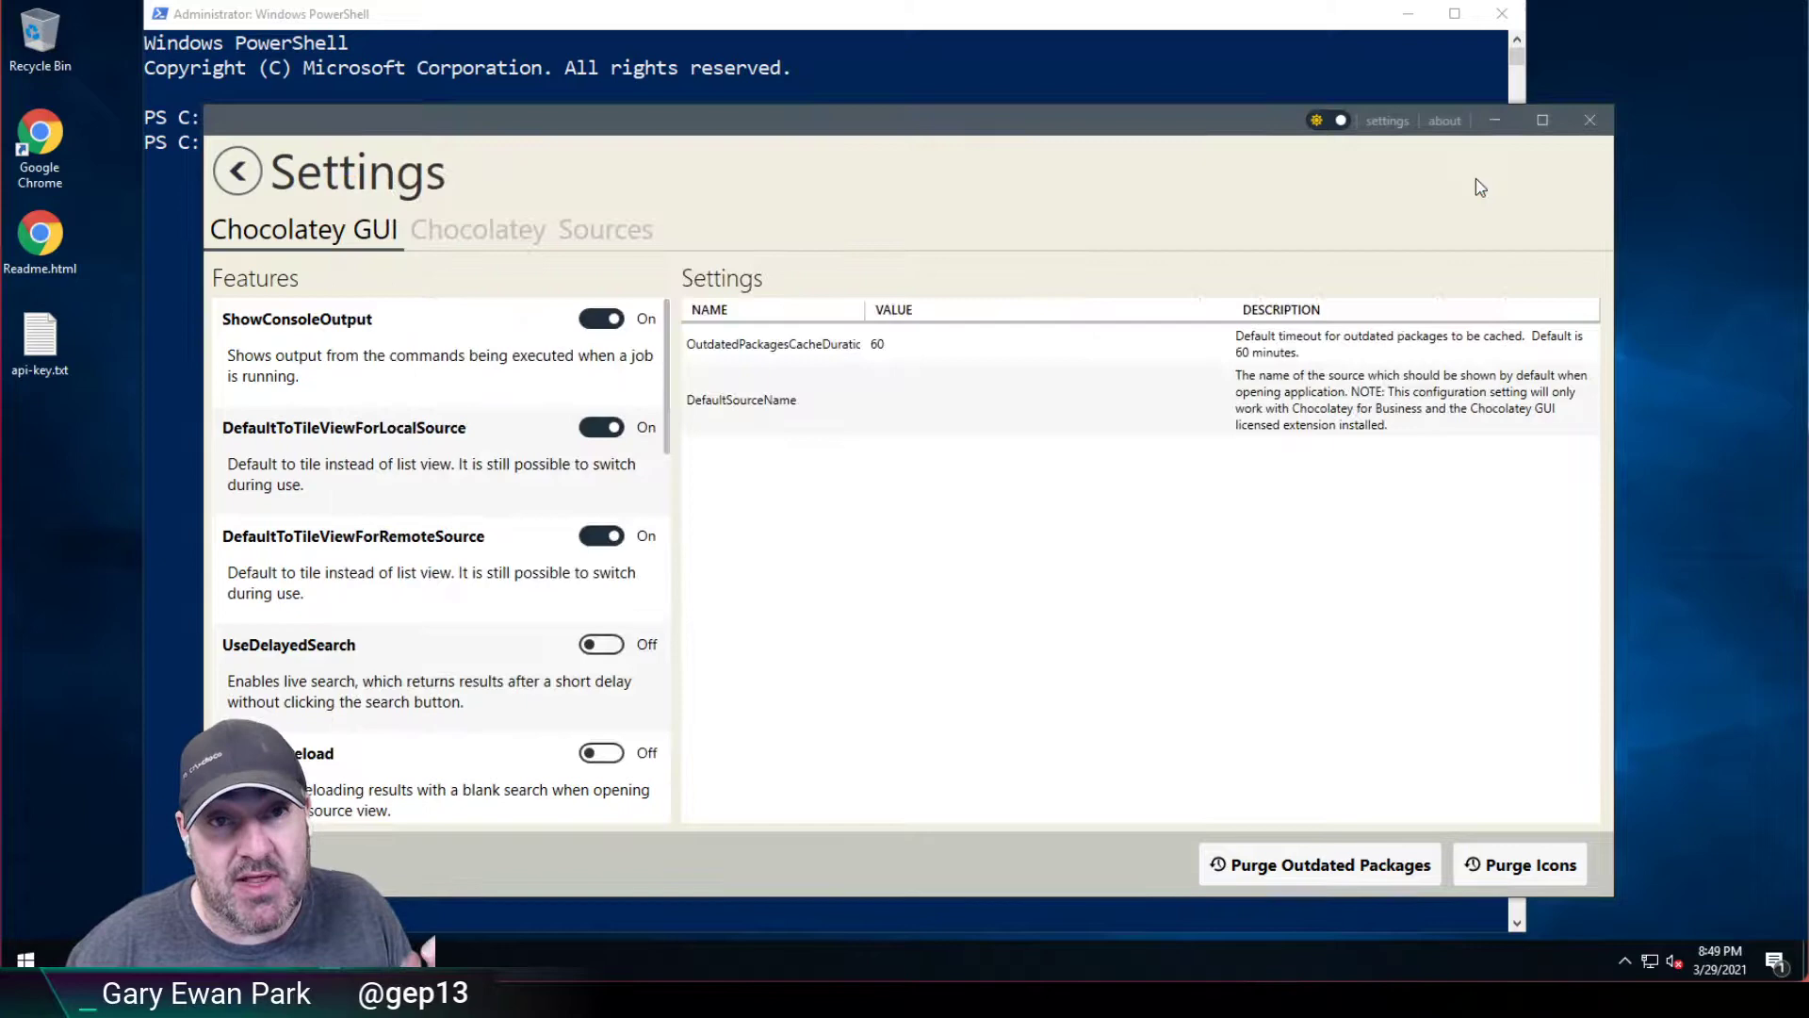